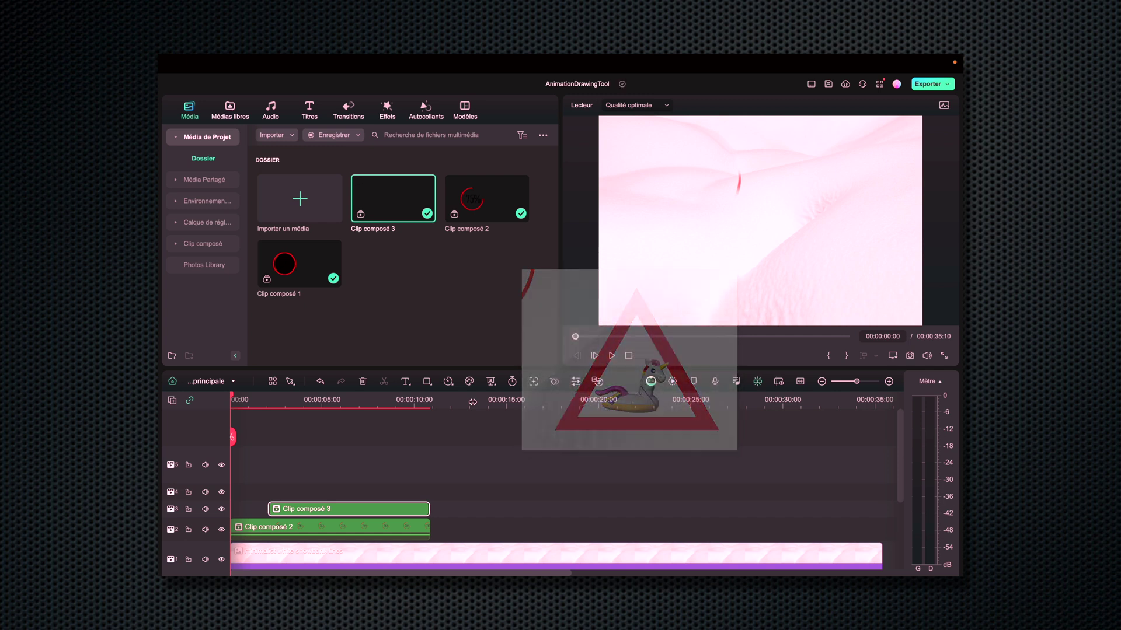
# Draw a triangle in the preview at 00:00:13:07, scaled about 46% in X and 61% in Y, and open its shape properties
pyautogui.click(473, 402)
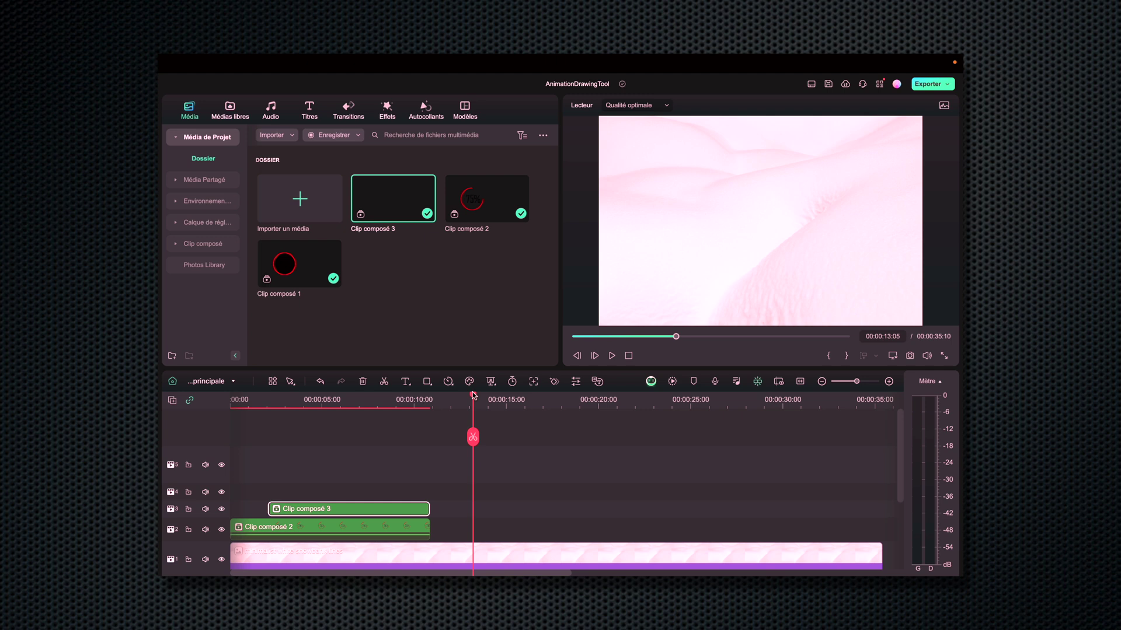
pyautogui.moveTo(473, 394); pyautogui.dragTo(475, 394)
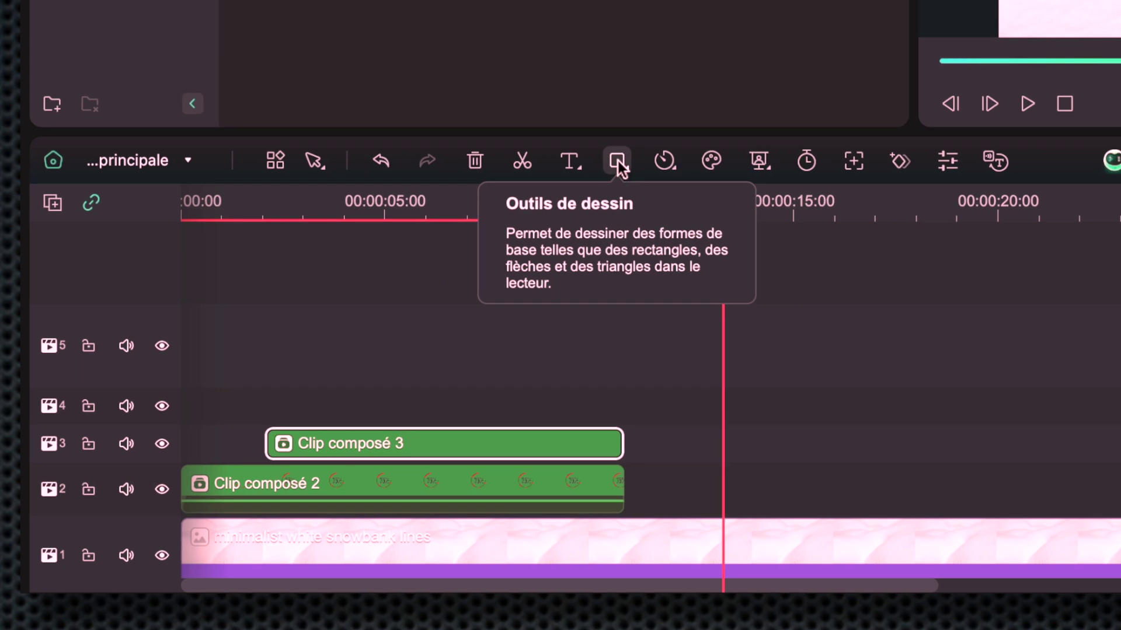
pyautogui.click(617, 162)
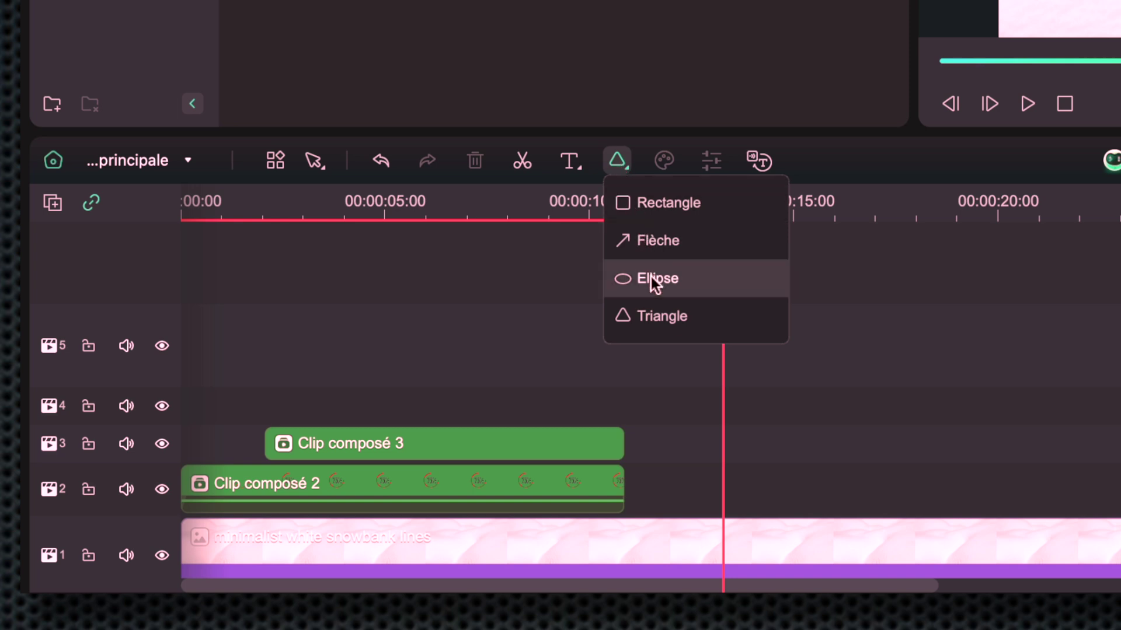
pyautogui.click(663, 318)
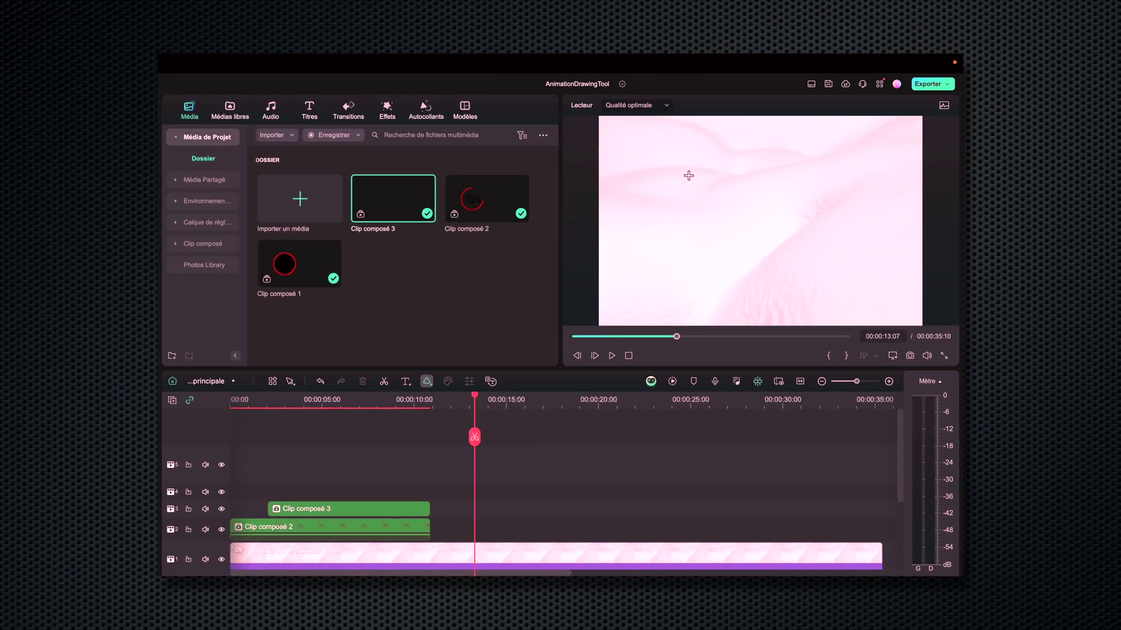
pyautogui.moveTo(680, 163)
pyautogui.mouseDown()
pyautogui.moveTo(685, 185)
pyautogui.moveTo(782, 275)
pyautogui.moveTo(825, 280)
pyautogui.moveTo(863, 245)
pyautogui.moveTo(860, 233)
pyautogui.moveTo(788, 282)
pyautogui.moveTo(715, 290)
pyautogui.moveTo(840, 290)
pyautogui.moveTo(850, 205)
pyautogui.moveTo(851, 226)
pyautogui.moveTo(840, 256)
pyautogui.moveTo(735, 180)
pyautogui.moveTo(843, 257)
pyautogui.moveTo(718, 187)
pyautogui.moveTo(828, 242)
pyautogui.mouseUp()
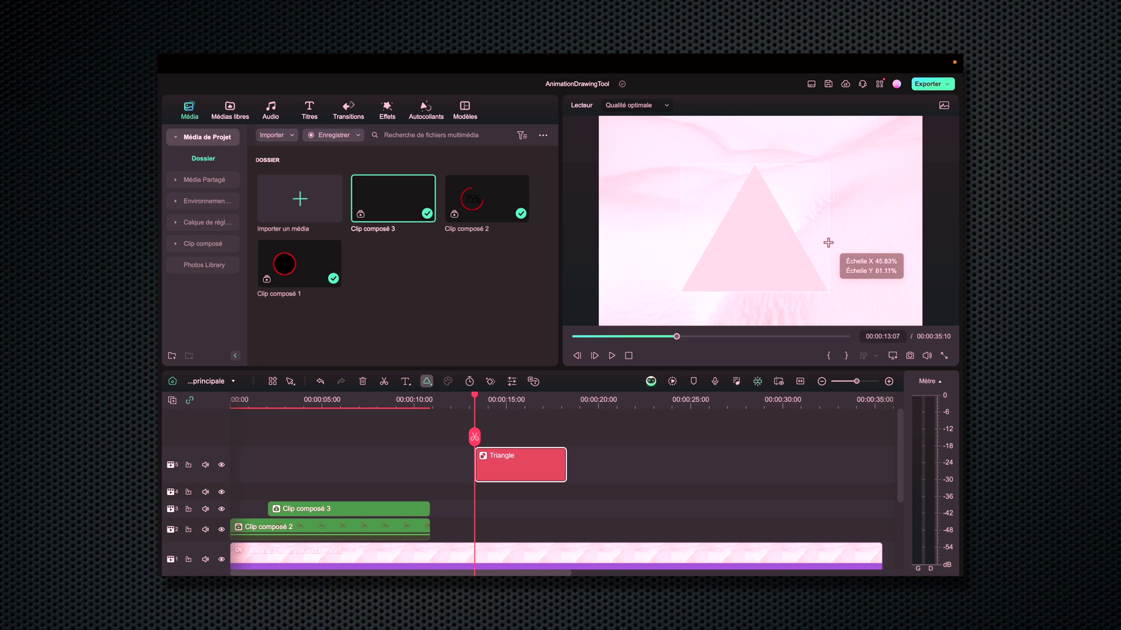
pyautogui.moveTo(829, 242); pyautogui.dragTo(828, 245)
pyautogui.moveTo(760, 248)
pyautogui.mouseDown()
pyautogui.moveTo(755, 221)
pyautogui.moveTo(763, 238)
pyautogui.mouseUp()
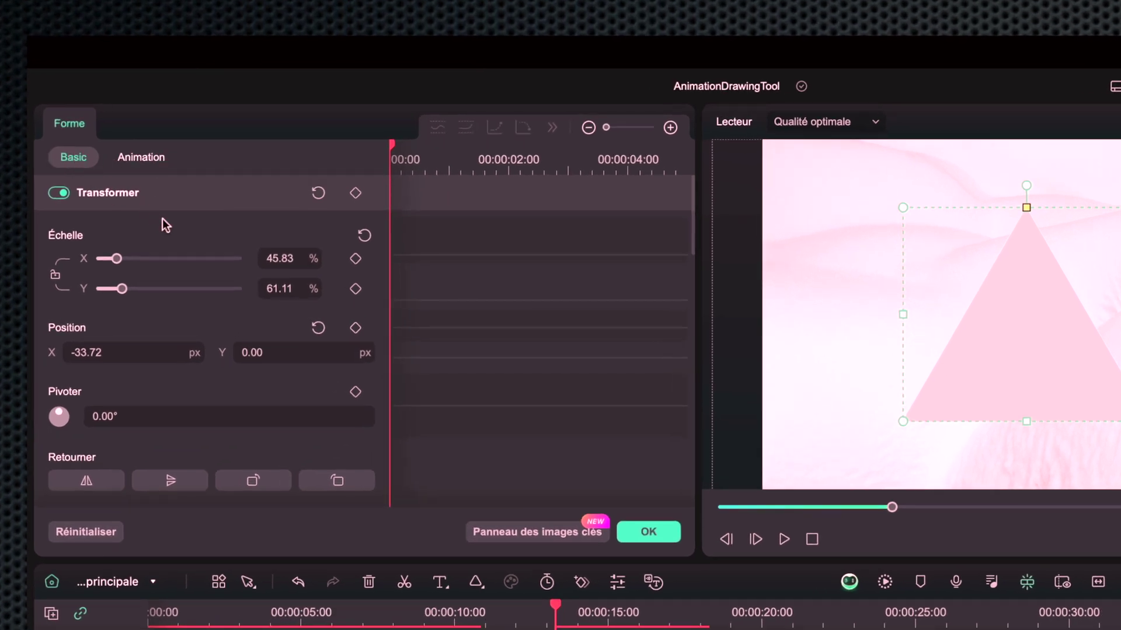
# Set the triangle's fill colour to white
pyautogui.scroll(-5, 162, 220)
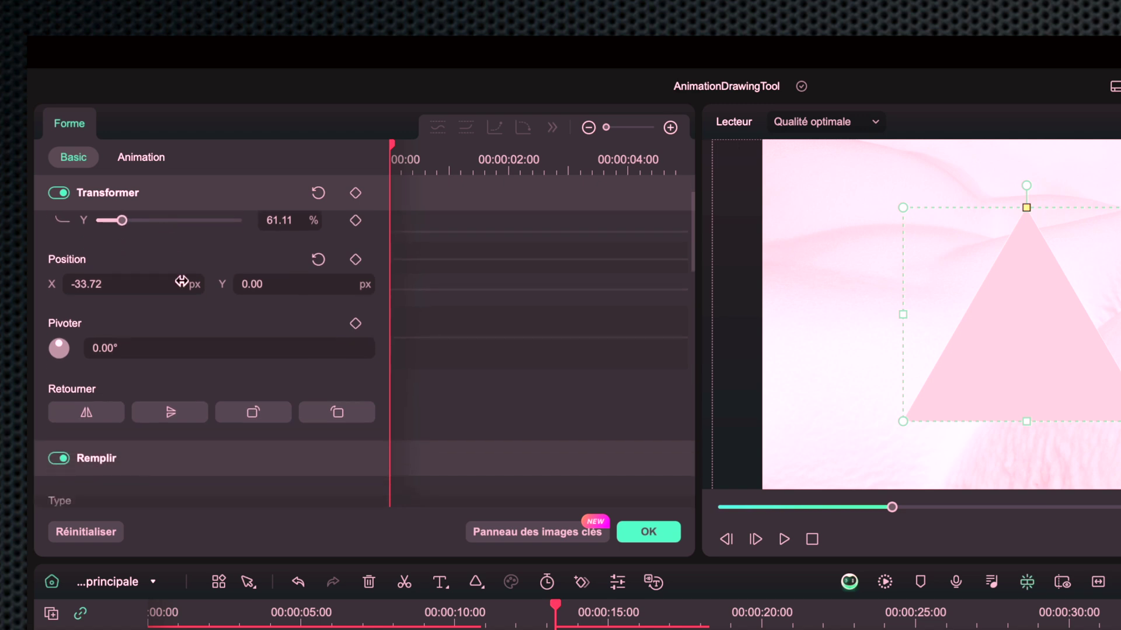
pyautogui.scroll(-3, 191, 310)
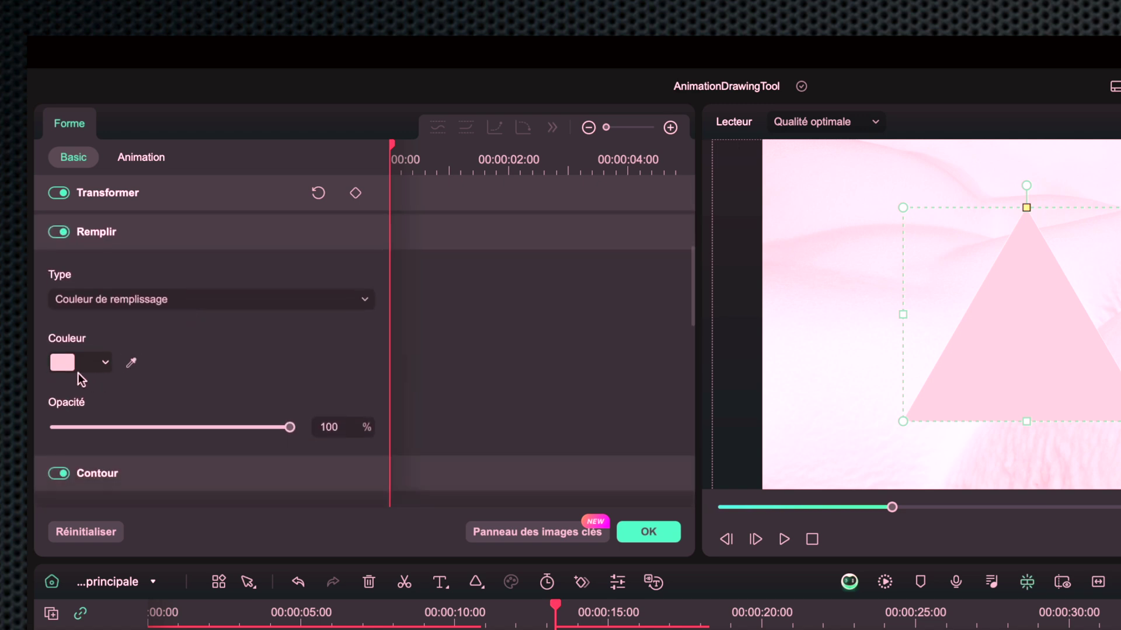
pyautogui.click(105, 364)
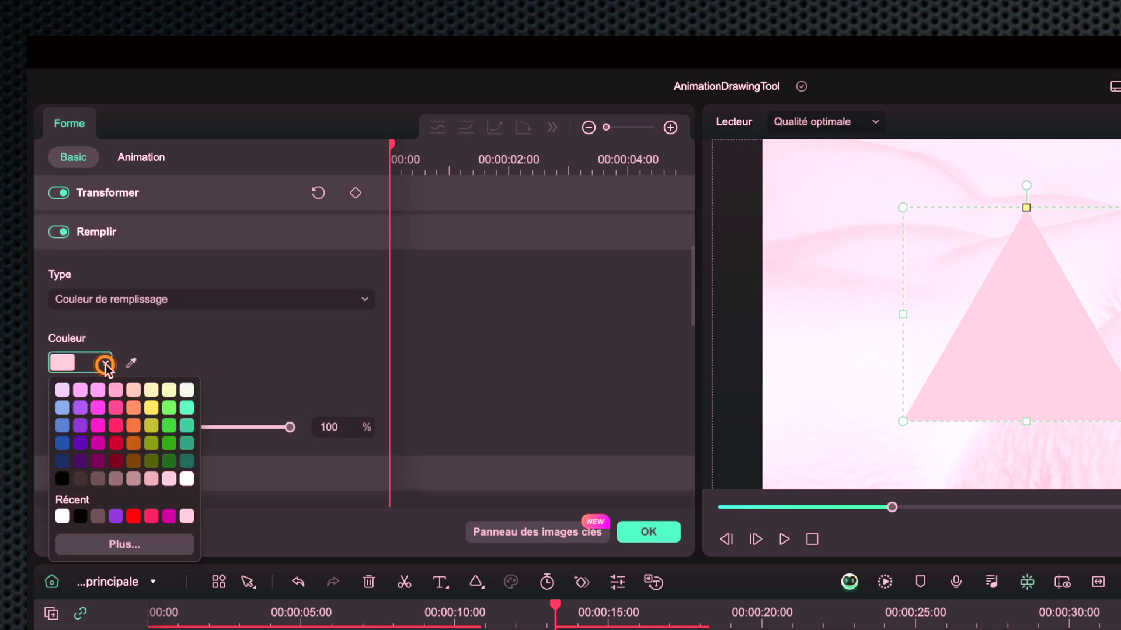
pyautogui.click(186, 479)
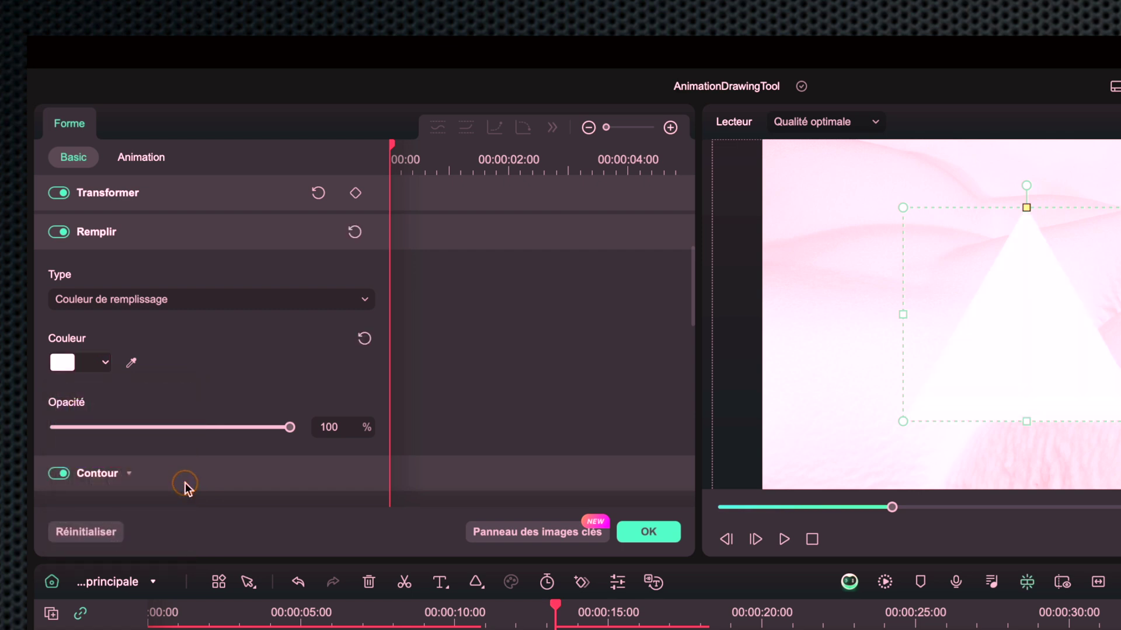
# Give the triangle a red outline (Contour) with a thickness of 38
pyautogui.scroll(-1, 208, 475)
pyautogui.scroll(-4, 217, 480)
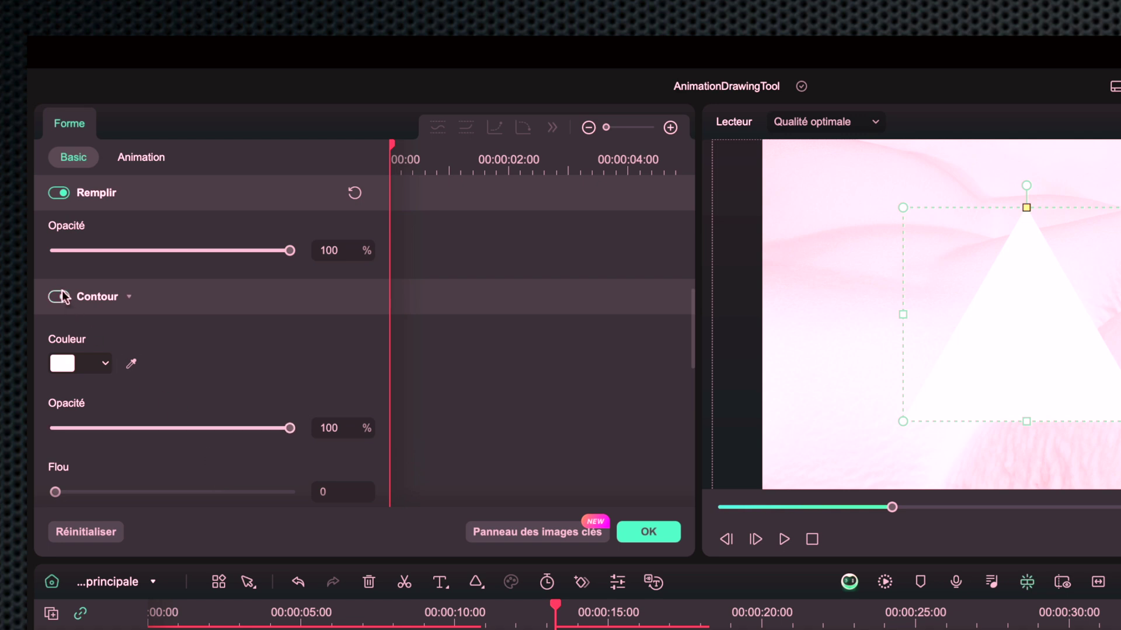
pyautogui.click(105, 364)
pyautogui.click(134, 517)
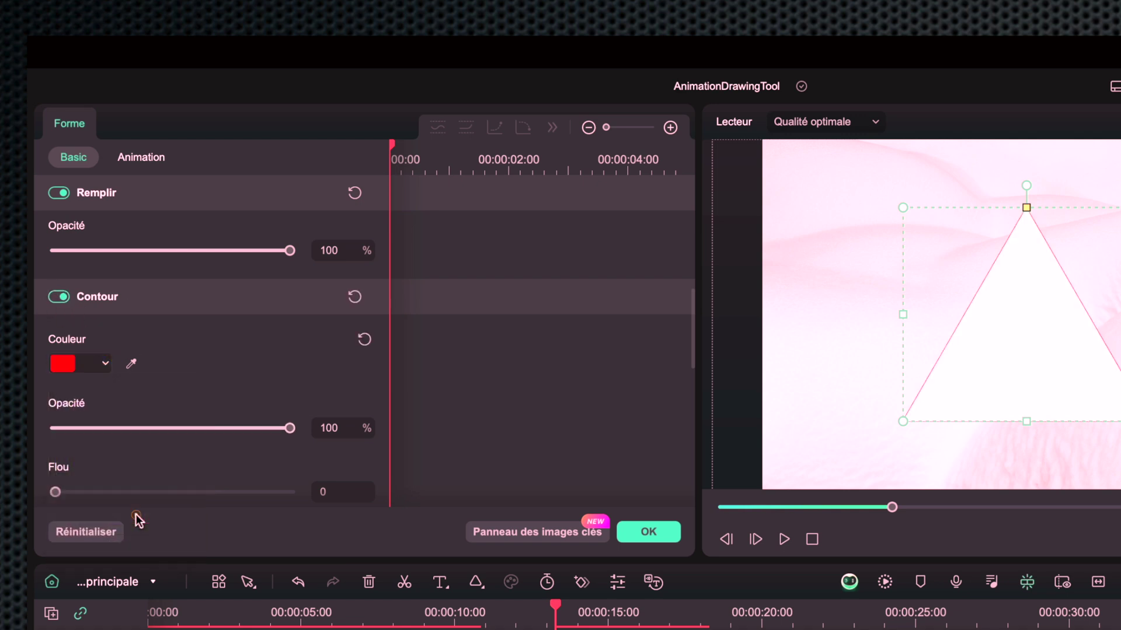
pyautogui.scroll(-2, 224, 358)
pyautogui.scroll(-3, 224, 359)
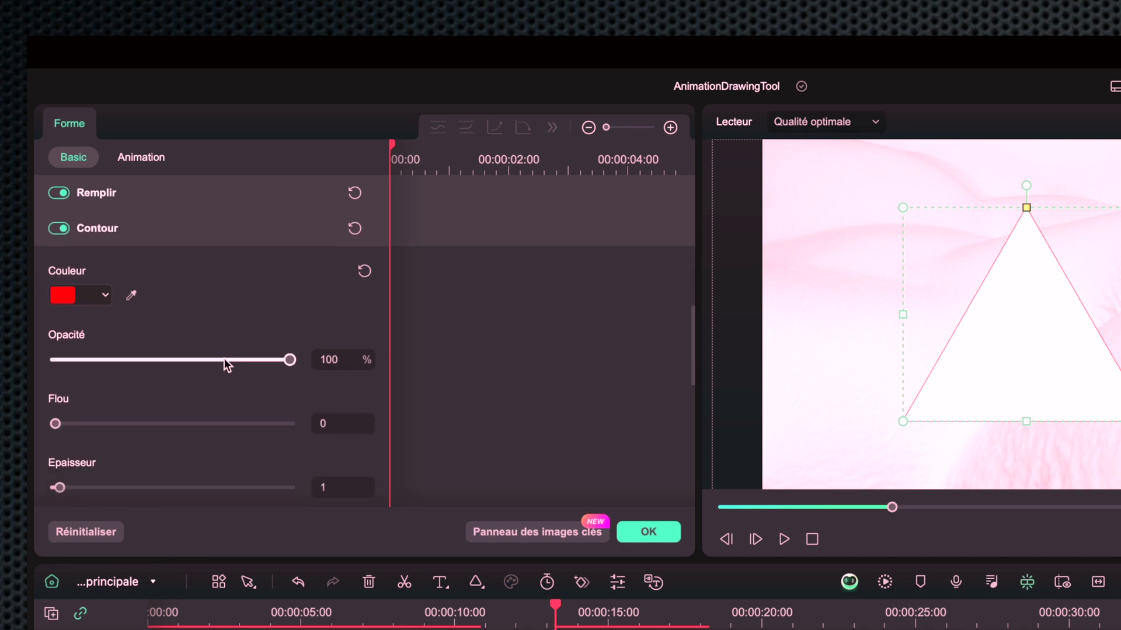
pyautogui.moveTo(57, 441); pyautogui.dragTo(236, 475)
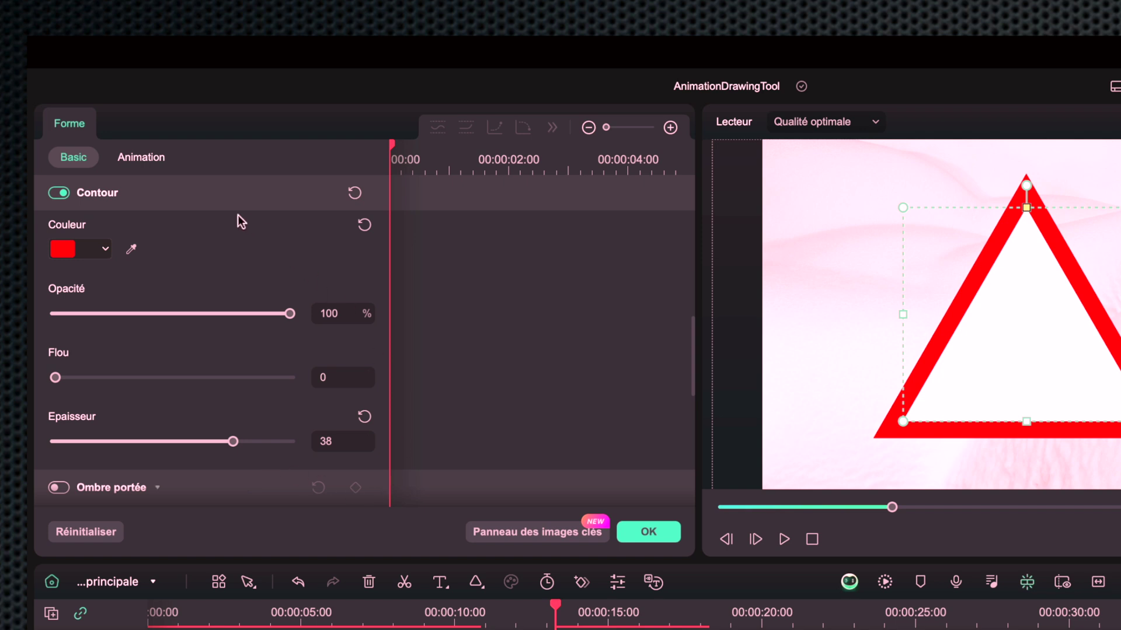
# Apply the Boom! animation from Mouvements prédéfinis (Héritage) to the triangle and move its clip down to track 2
pyautogui.click(152, 157)
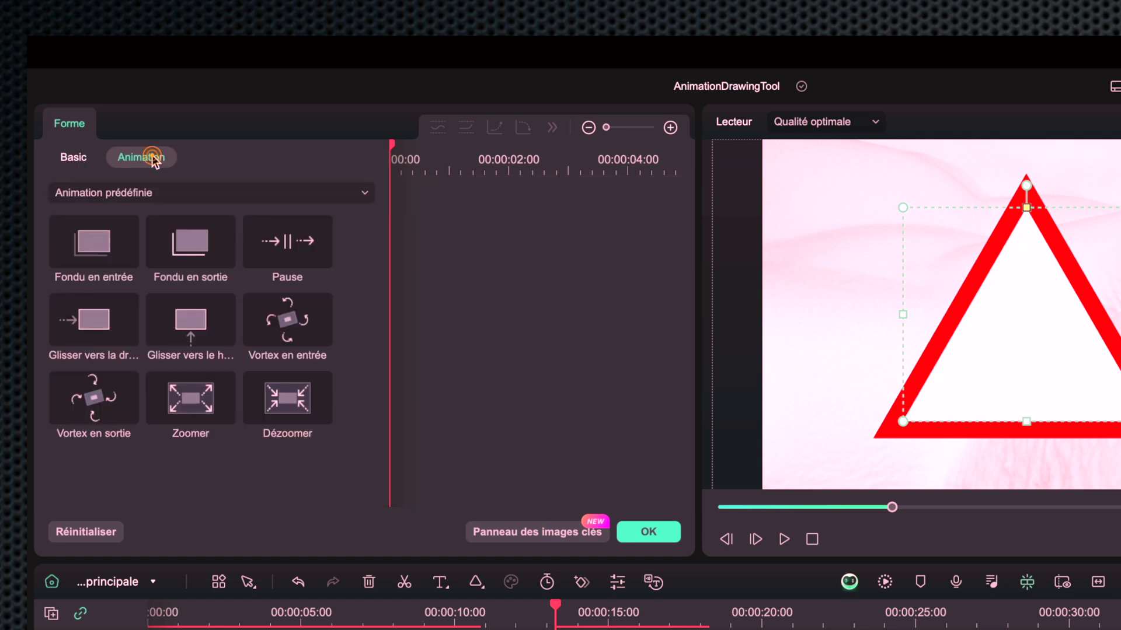
pyautogui.click(142, 192)
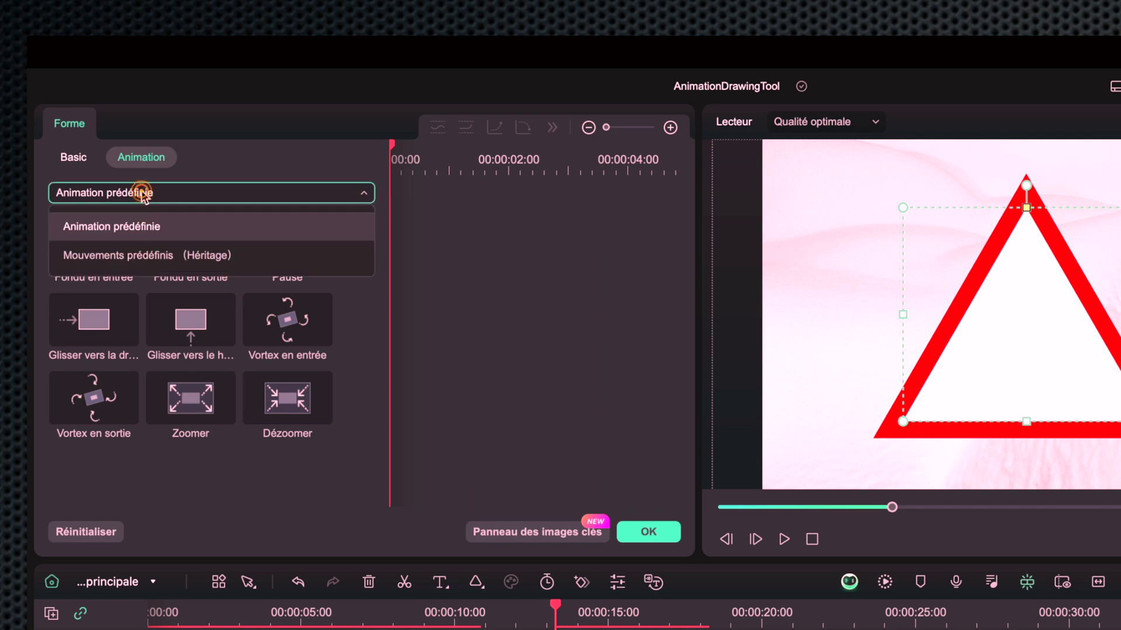
pyautogui.click(170, 257)
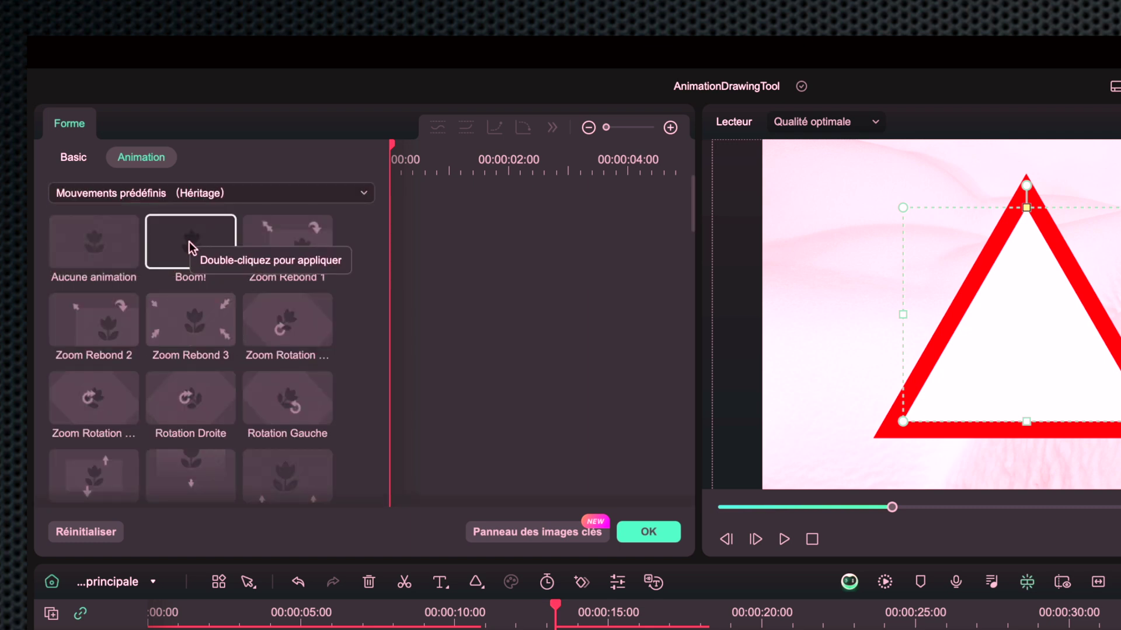
pyautogui.doubleClick(190, 245)
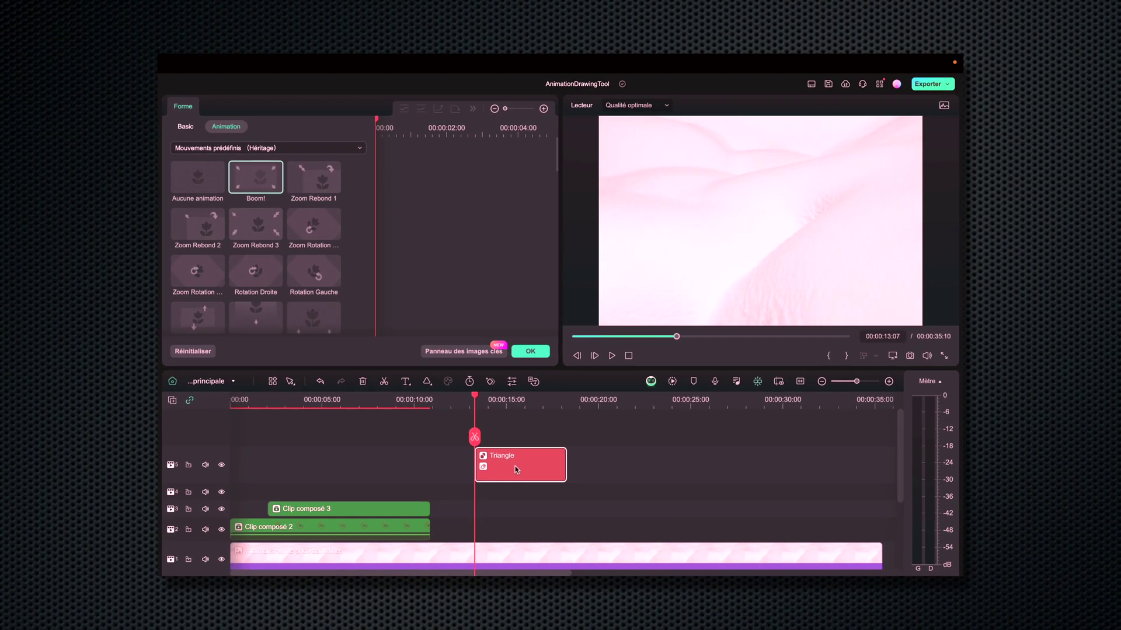
pyautogui.moveTo(515, 468); pyautogui.dragTo(517, 527)
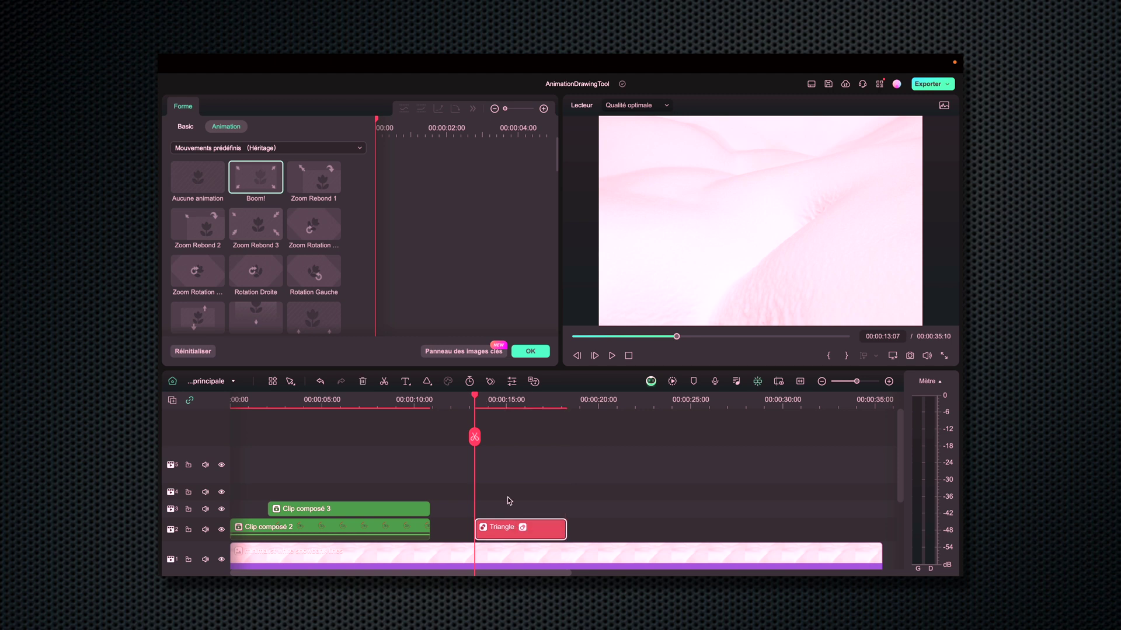
pyautogui.click(535, 352)
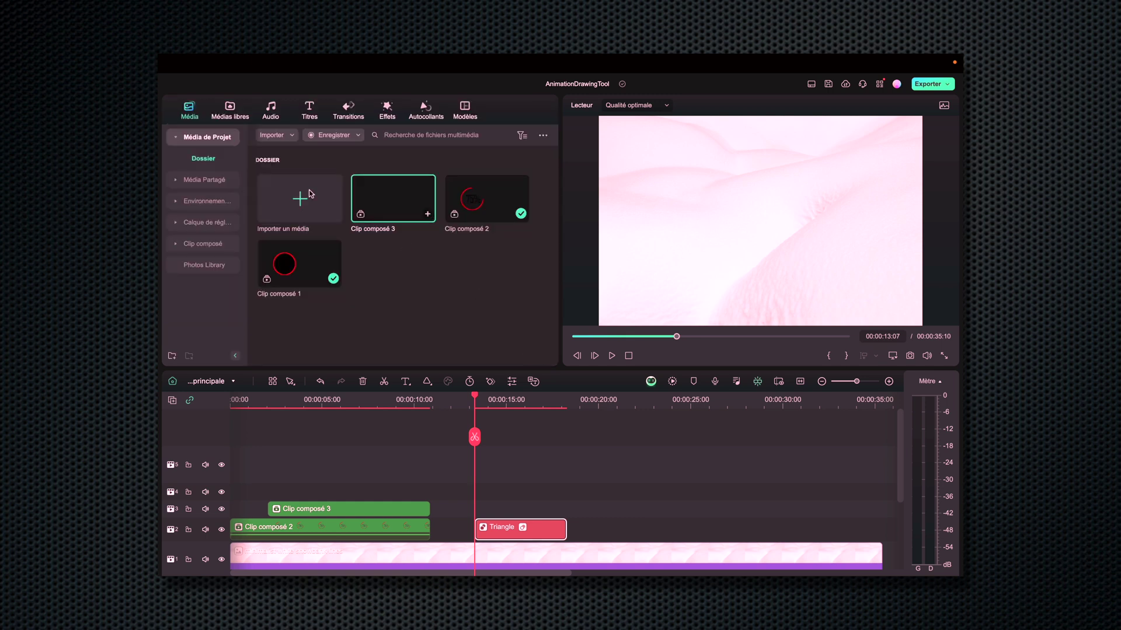
# Place the downloaded unicorn float photo from the stock media on track 3, directly above the Triangle clip at 00:00:13:07
pyautogui.click(229, 110)
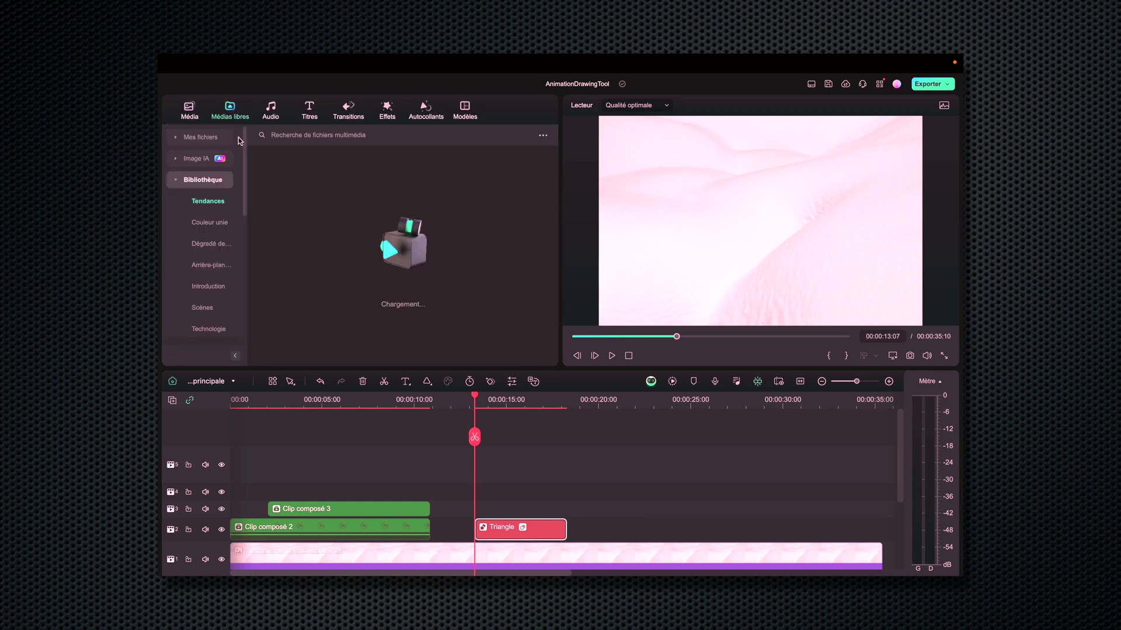
pyautogui.click(198, 180)
pyautogui.click(201, 200)
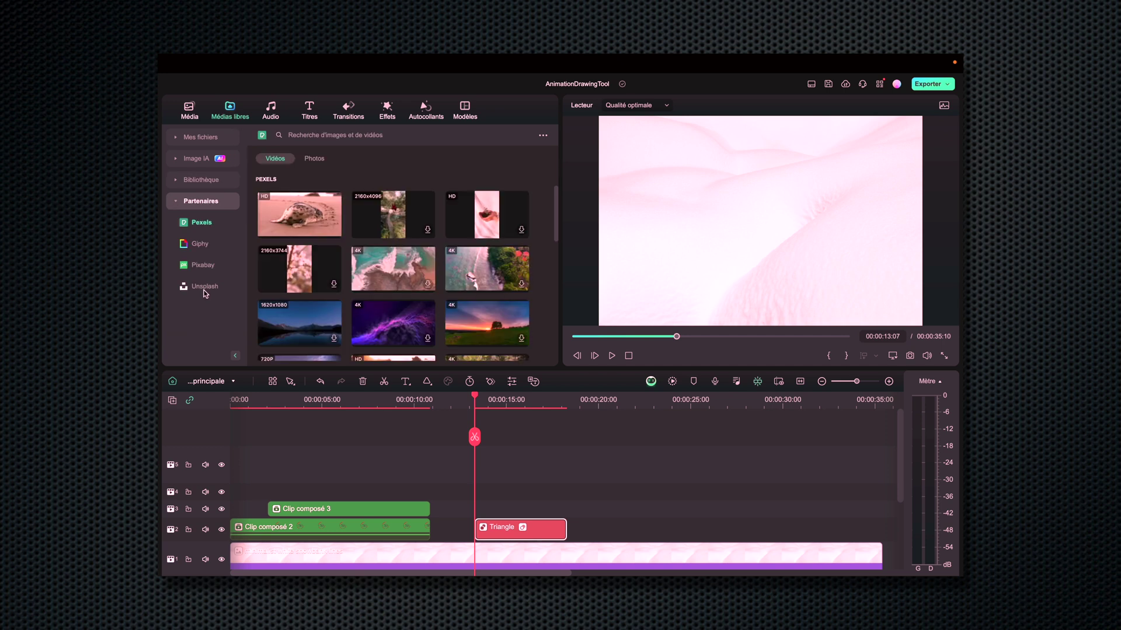
pyautogui.click(215, 292)
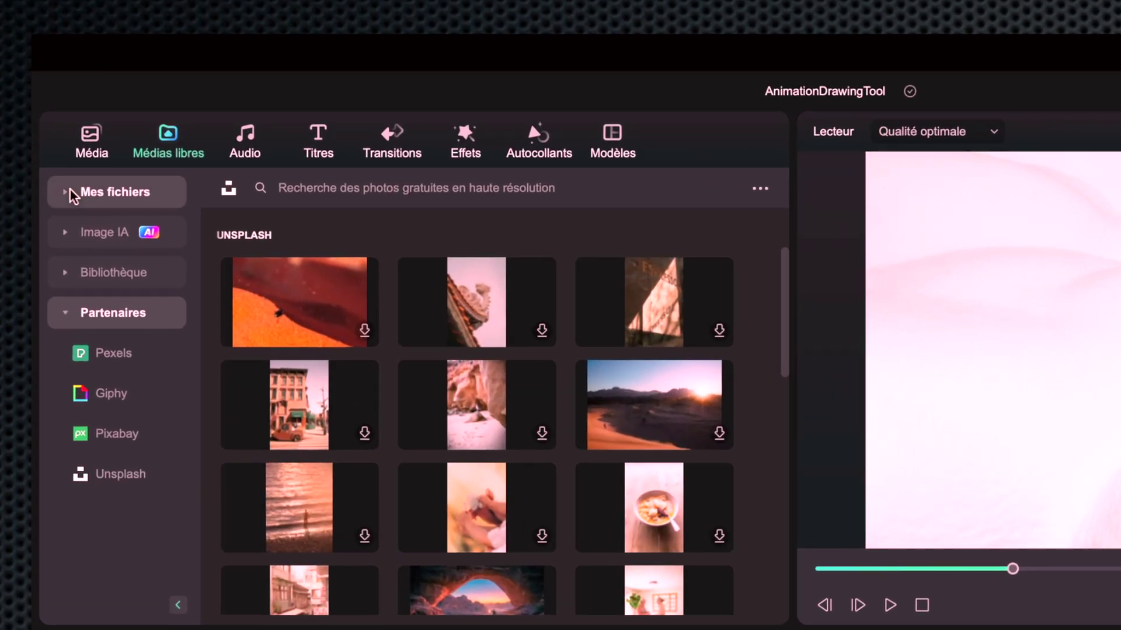
pyautogui.click(150, 150)
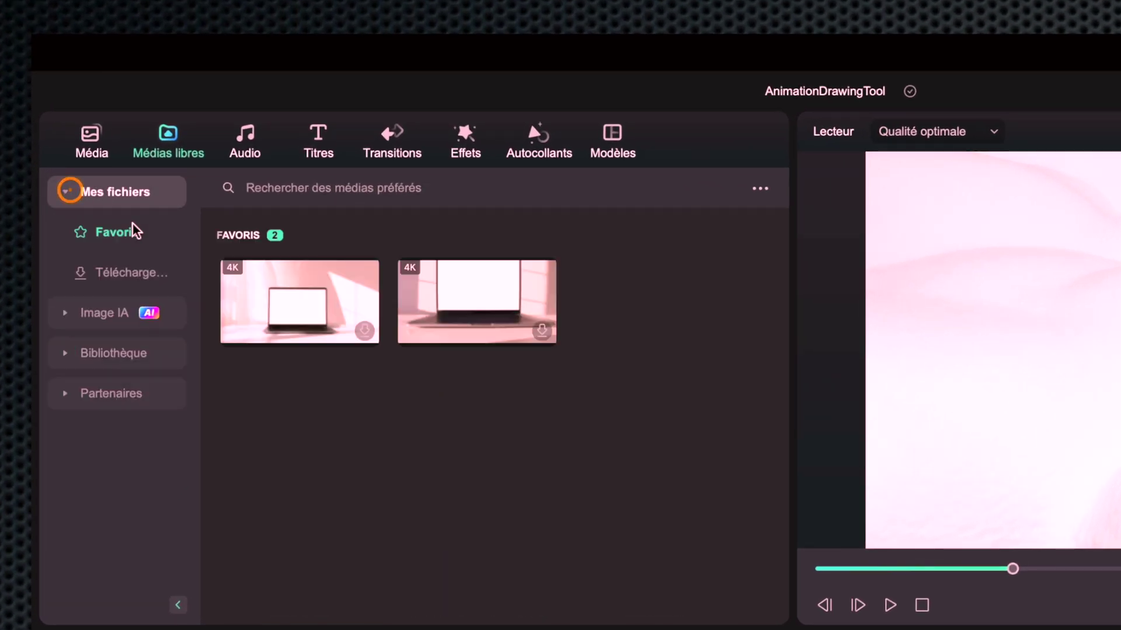
pyautogui.click(130, 276)
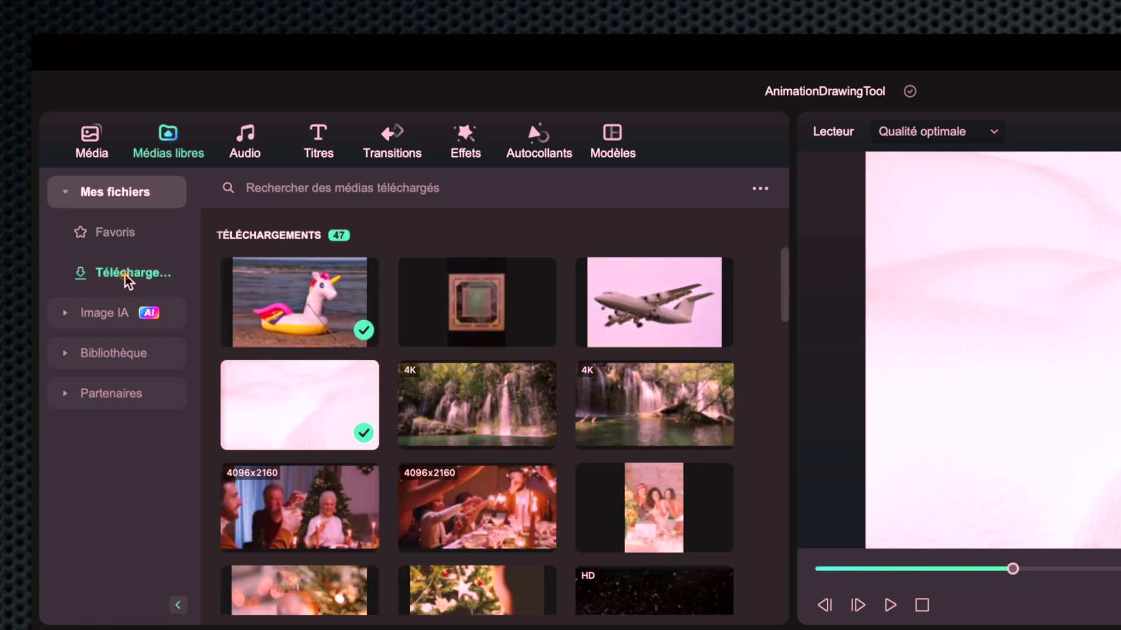
pyautogui.click(286, 292)
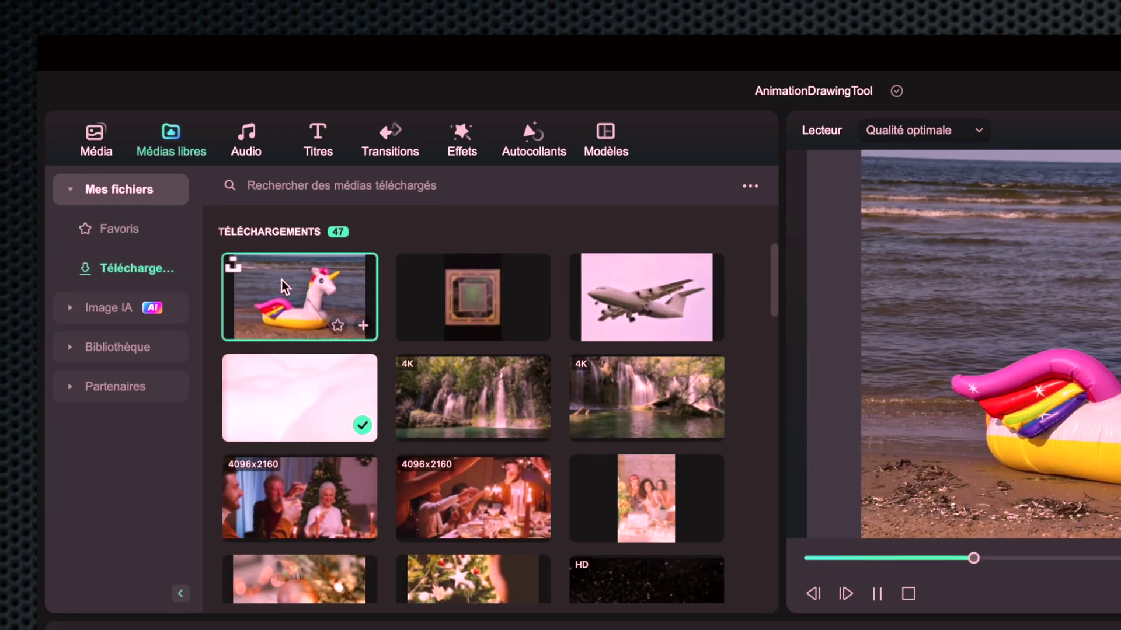
pyautogui.moveTo(282, 288); pyautogui.dragTo(476, 508)
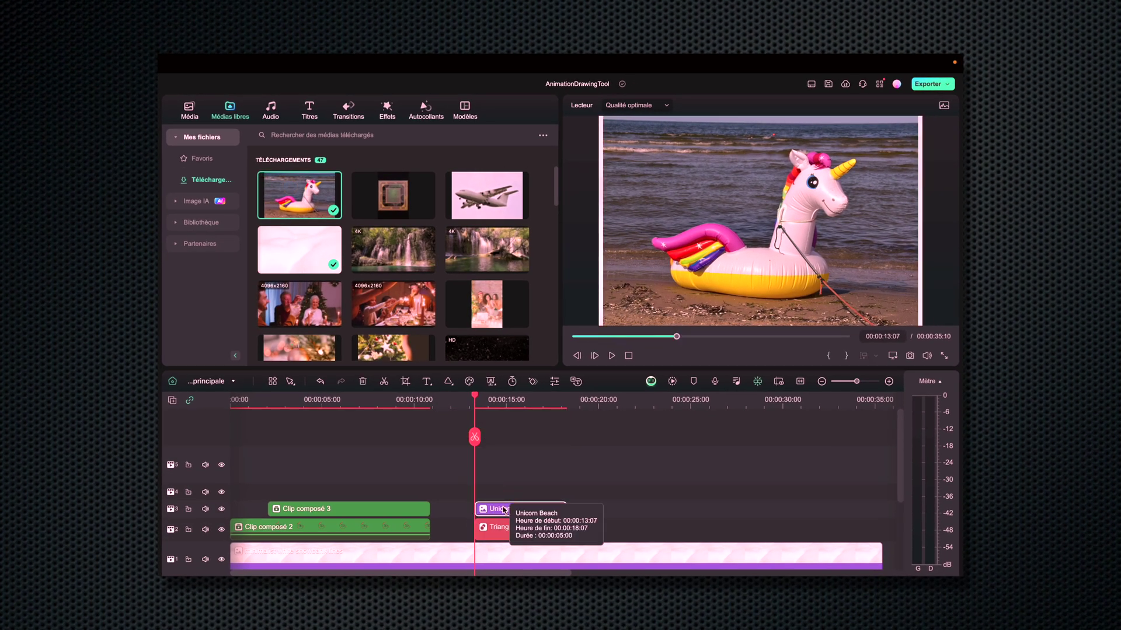
# Enable Découpe intelligente among the AI tools of the Unicorn Beach clip and open its cutout editor
pyautogui.doubleClick(505, 511)
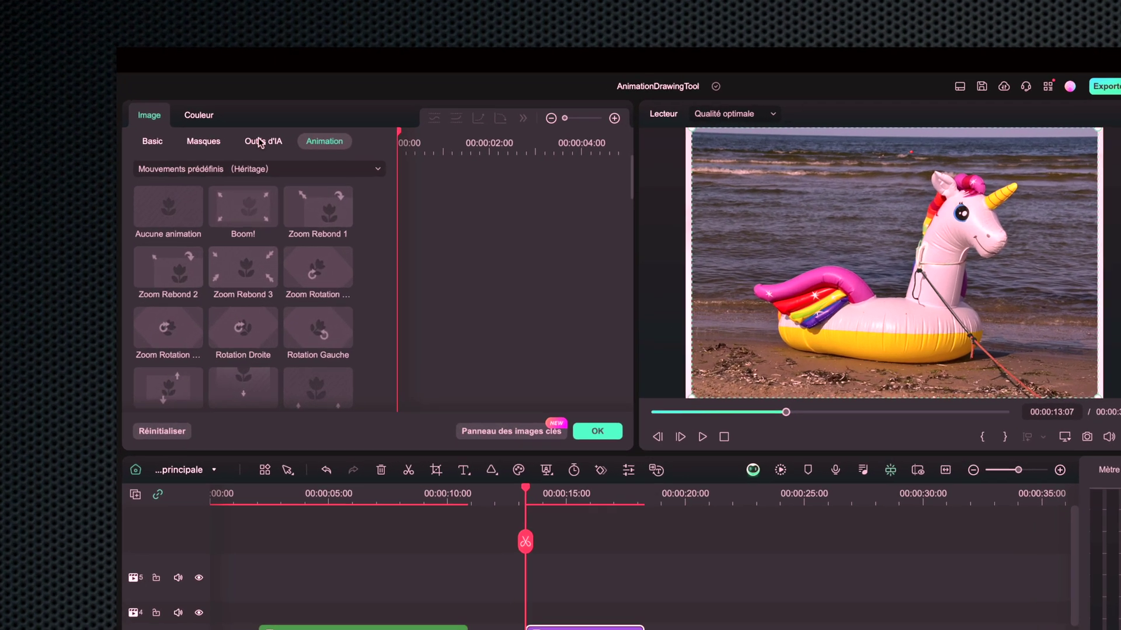
pyautogui.click(260, 142)
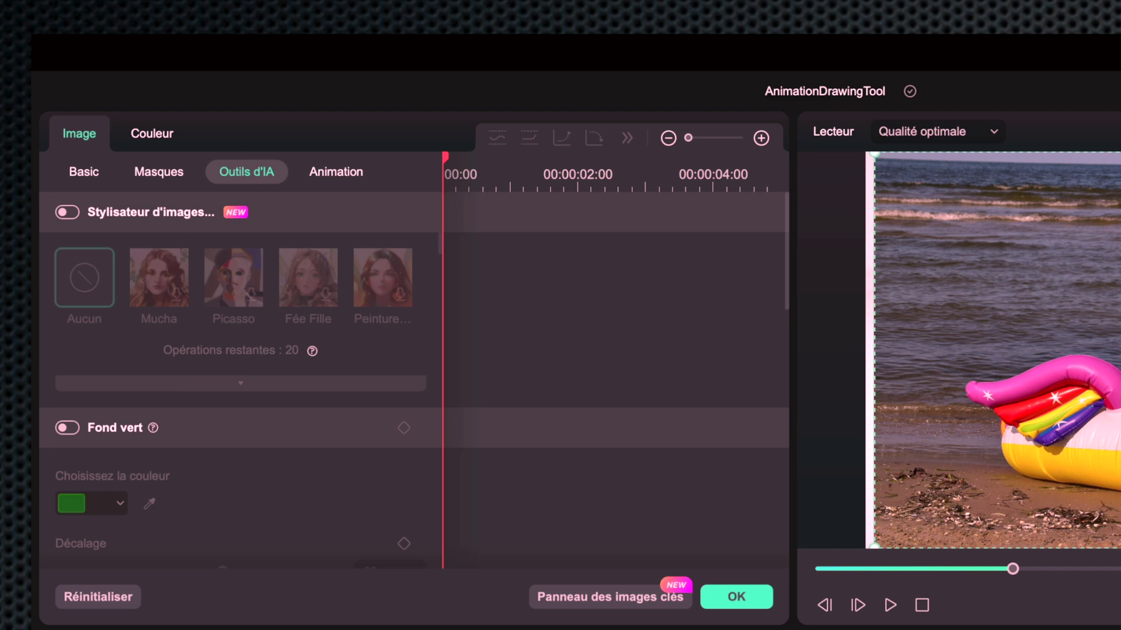
pyautogui.scroll(-5, 186, 380)
pyautogui.scroll(-3, 186, 381)
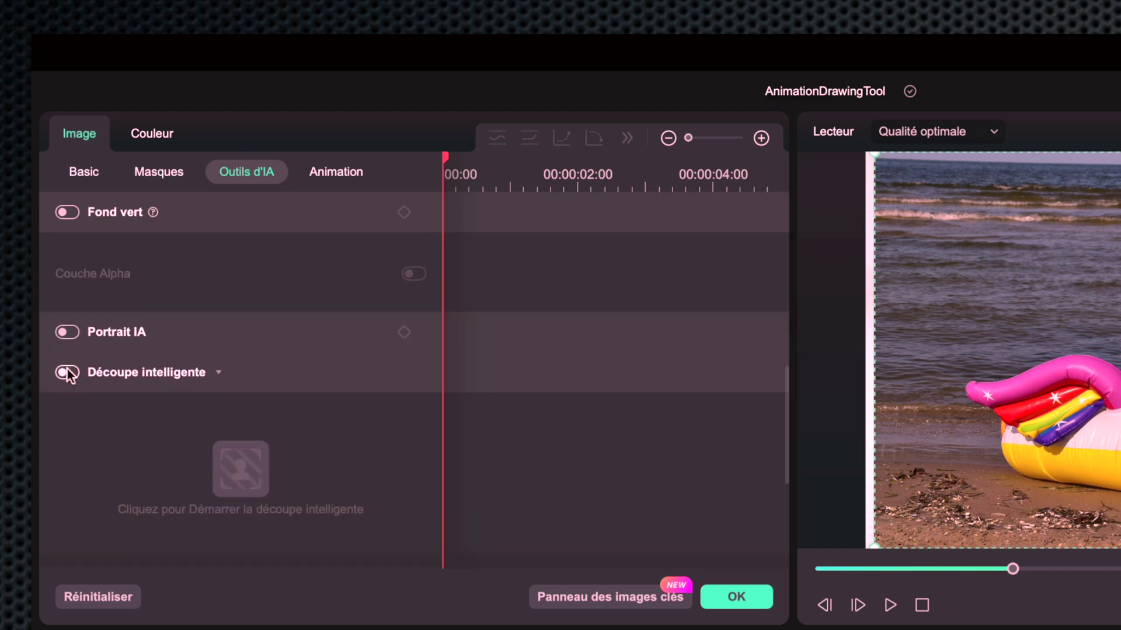
pyautogui.click(67, 373)
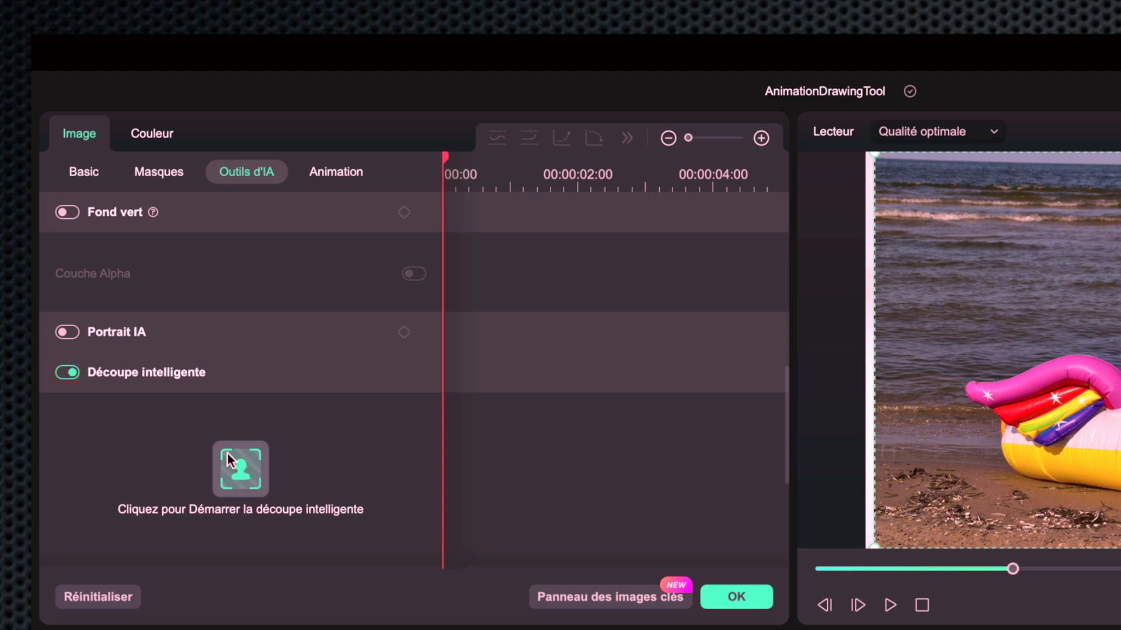
pyautogui.click(237, 469)
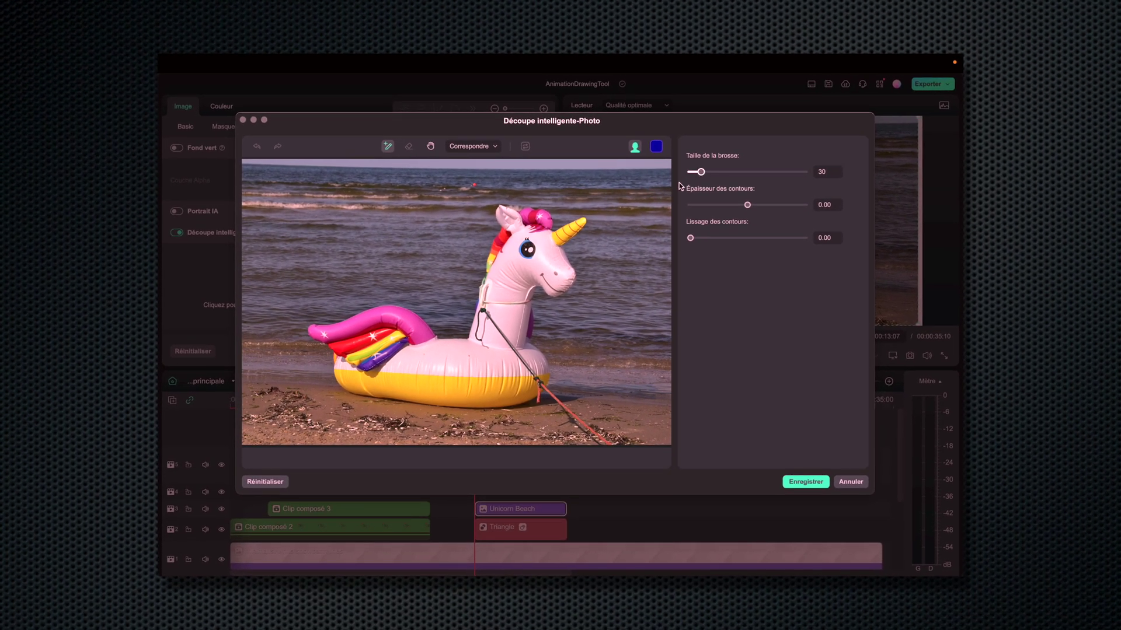
# Brush over the whole unicorn float as the subject to keep, enlarging the brush size to 57 for the body
pyautogui.moveTo(540, 247)
pyautogui.mouseDown()
pyautogui.moveTo(503, 289)
pyautogui.moveTo(548, 263)
pyautogui.mouseUp()
pyautogui.moveTo(700, 173); pyautogui.dragTo(711, 172)
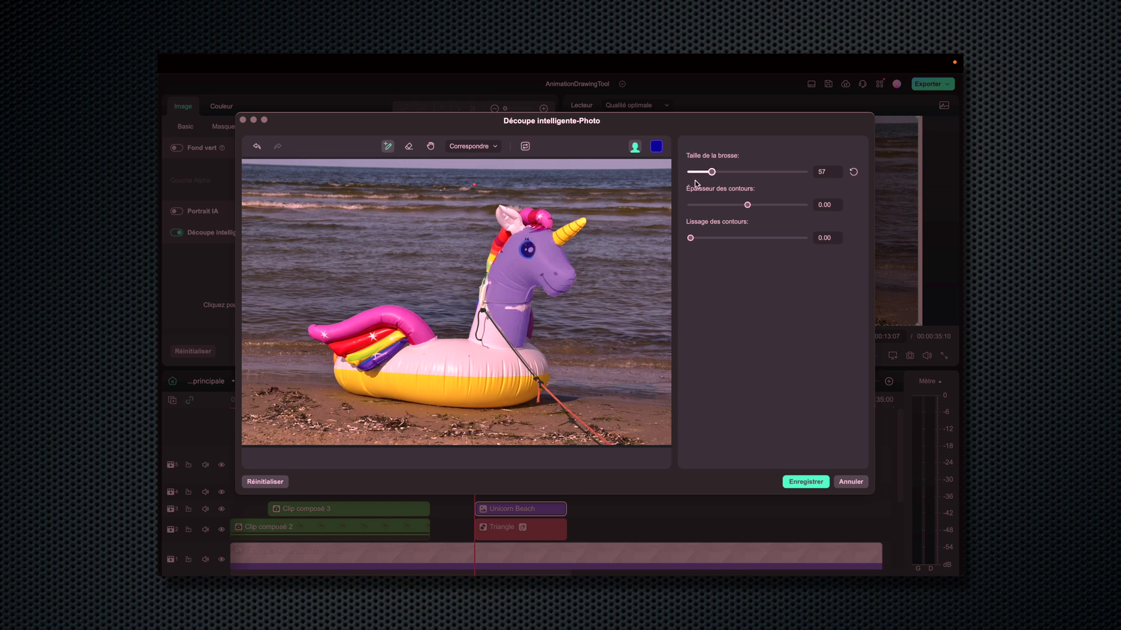
pyautogui.moveTo(557, 238)
pyautogui.mouseDown()
pyautogui.moveTo(527, 251)
pyautogui.moveTo(513, 222)
pyautogui.moveTo(539, 217)
pyautogui.moveTo(489, 277)
pyautogui.moveTo(522, 362)
pyautogui.moveTo(488, 387)
pyautogui.moveTo(393, 389)
pyautogui.moveTo(357, 377)
pyautogui.moveTo(382, 318)
pyautogui.moveTo(426, 328)
pyautogui.mouseUp()
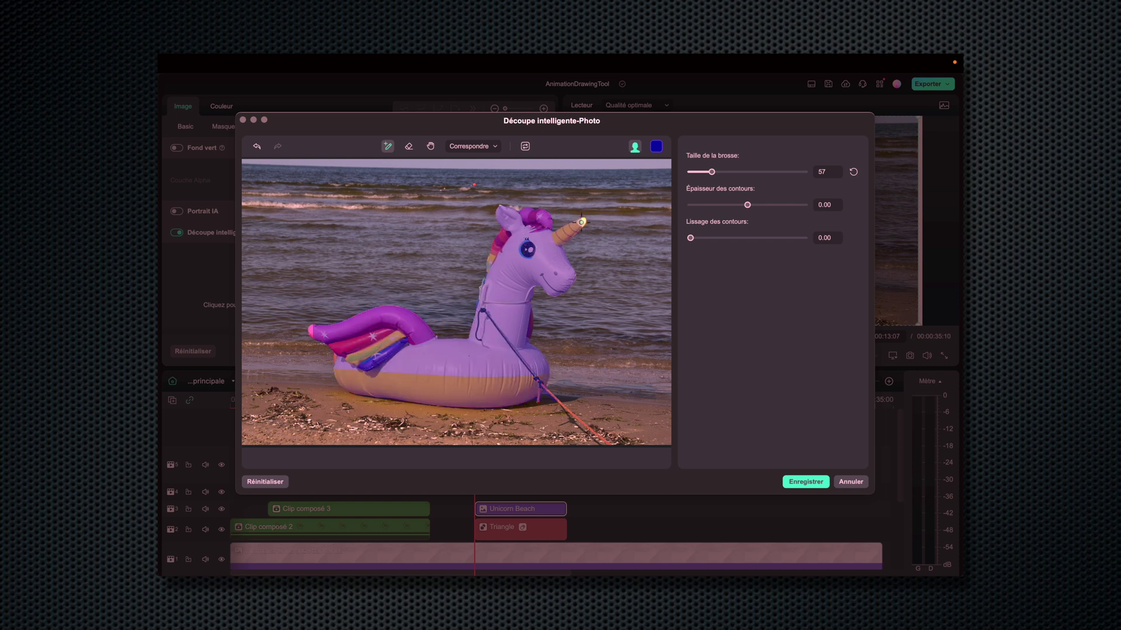
# Touch up the unicorn cutout's selection with the brush size reduced to 28, checking the edges up close, and save the smart cutout
pyautogui.scroll(-5, 575, 225)
pyautogui.scroll(5, 562, 240)
pyautogui.scroll(-2, 555, 245)
pyautogui.moveTo(712, 171); pyautogui.dragTo(699, 172)
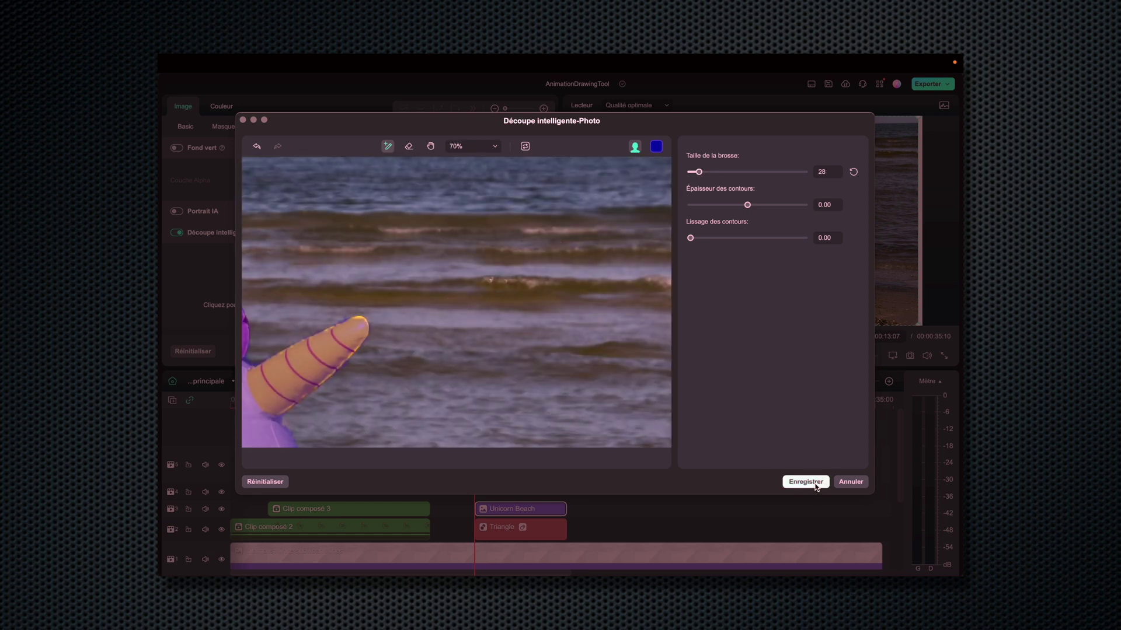
pyautogui.scroll(-2, 455, 304)
pyautogui.scroll(6, 445, 334)
pyautogui.click(446, 334)
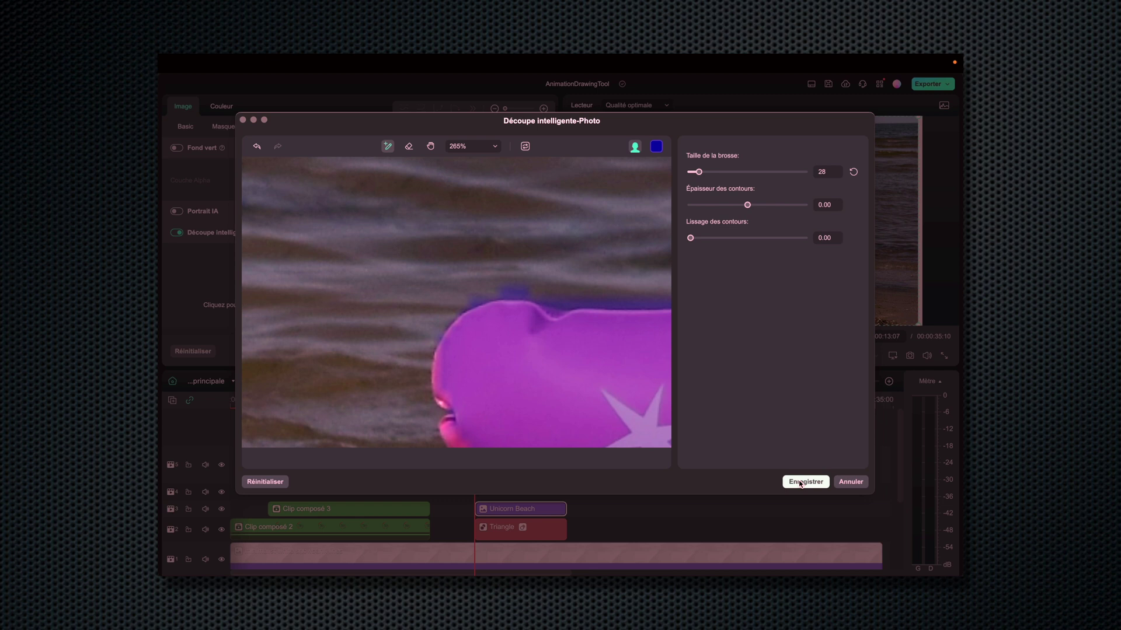
pyautogui.click(805, 482)
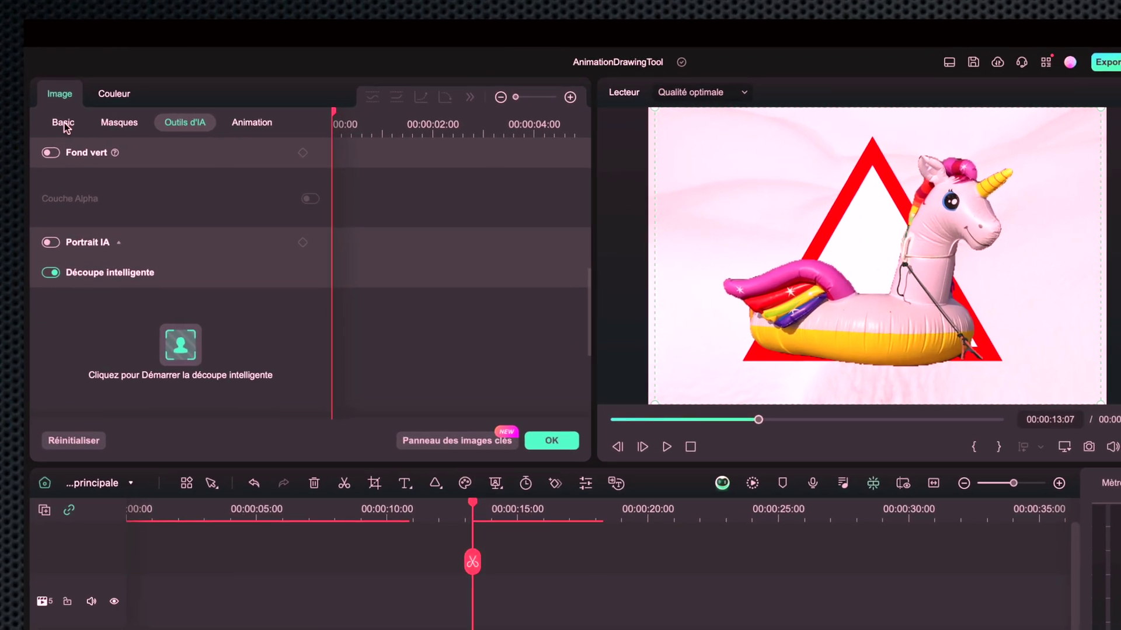
# Scale the cut-out unicorn to 44.74% and position it inside the triangle at X -67.58, Y -210.85 px
pyautogui.click(64, 123)
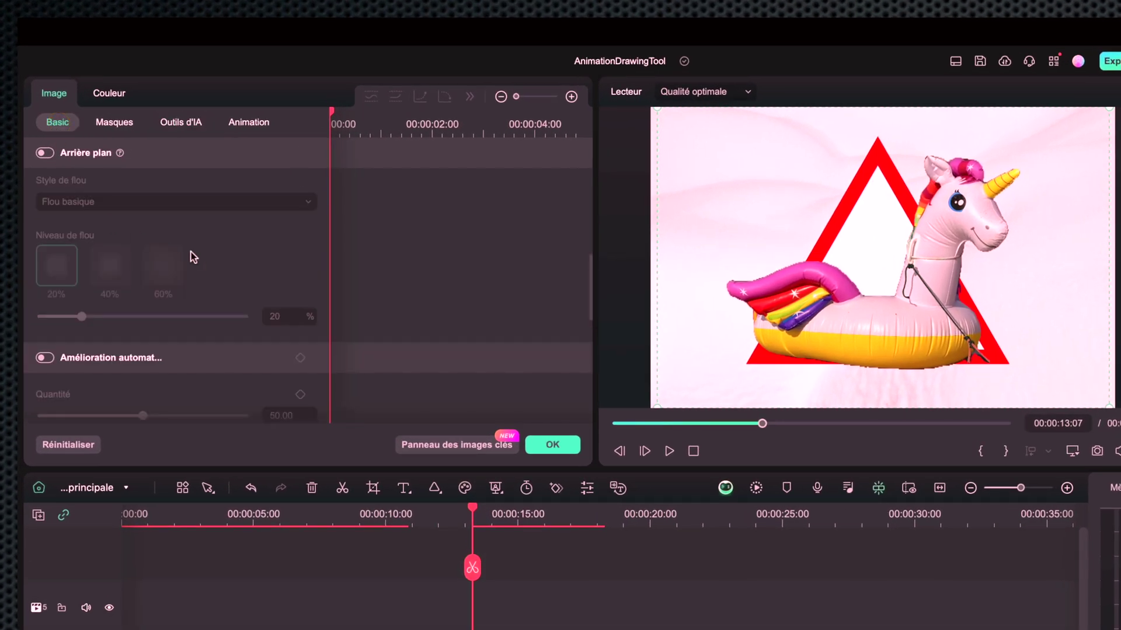
pyautogui.scroll(10, 197, 254)
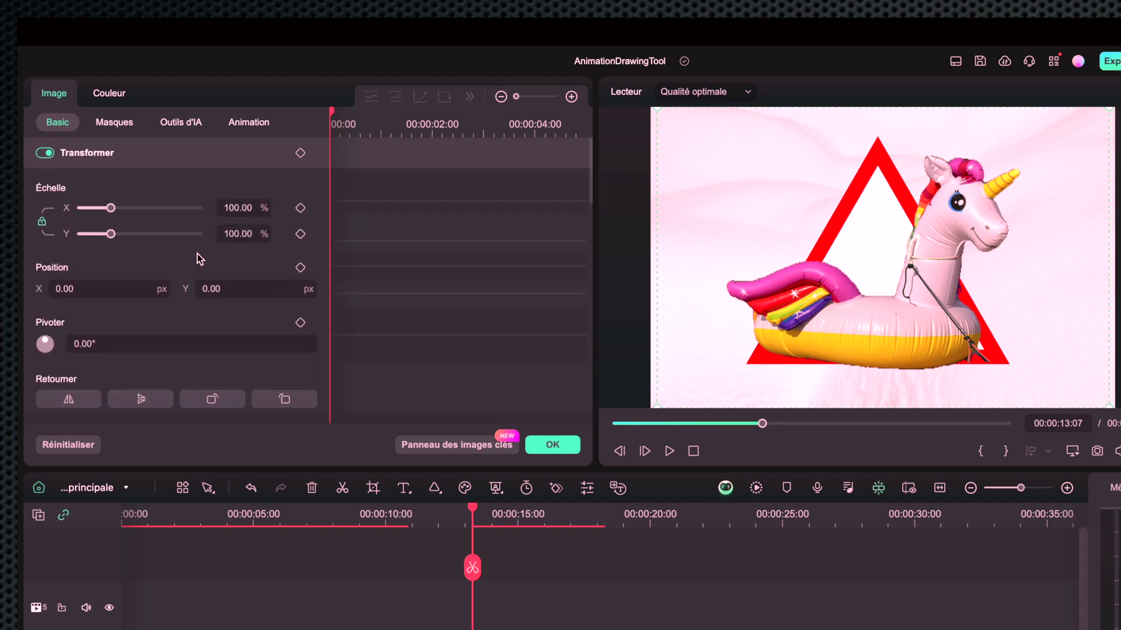
pyautogui.moveTo(113, 211); pyautogui.dragTo(98, 215)
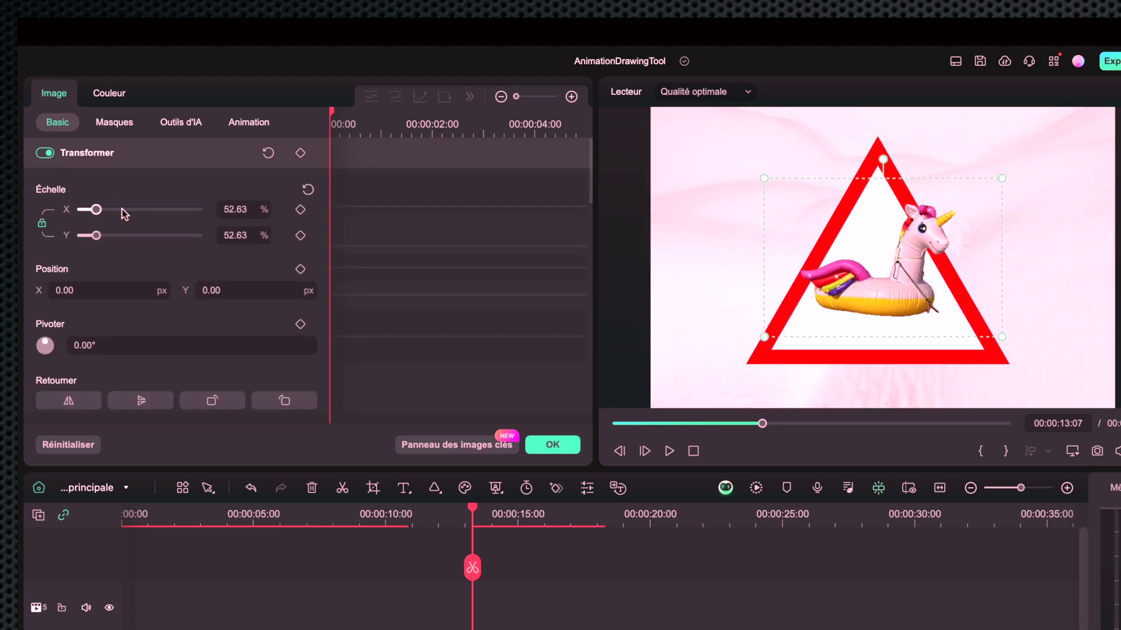
pyautogui.moveTo(117, 290); pyautogui.dragTo(88, 290)
pyautogui.moveTo(248, 290); pyautogui.dragTo(63, 290)
pyautogui.moveTo(96, 213); pyautogui.dragTo(94, 211)
pyautogui.moveTo(846, 292); pyautogui.dragTo(825, 280)
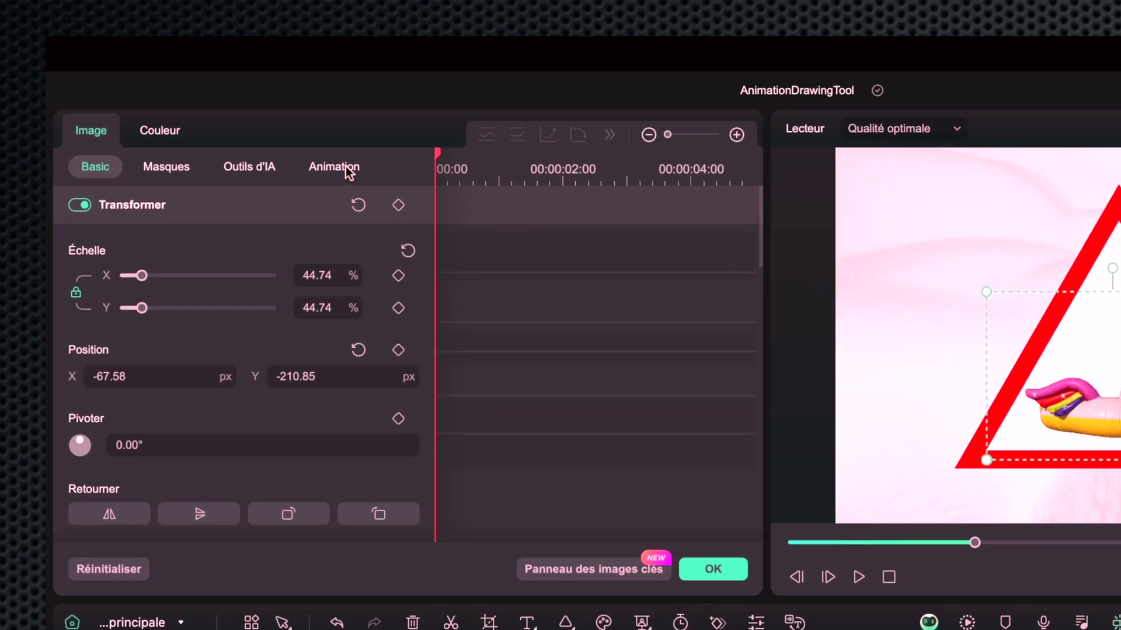
# Apply the Boom! animation from Mouvements prédéfinis (Héritage) to the Unicorn Beach clip and play back the animated sign
pyautogui.click(320, 127)
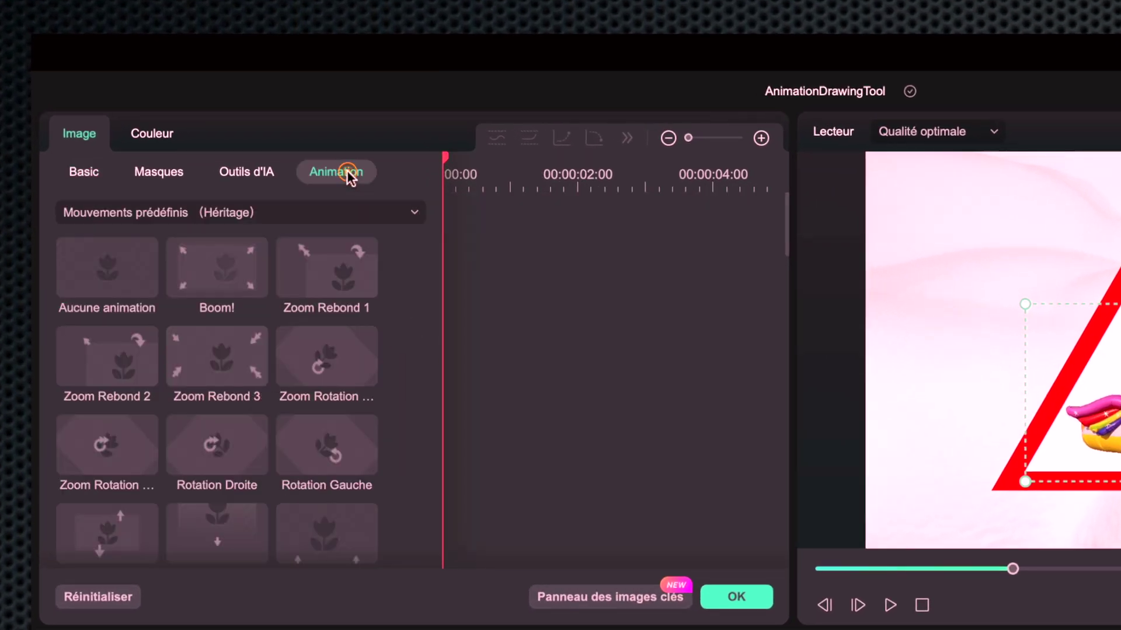
pyautogui.click(220, 212)
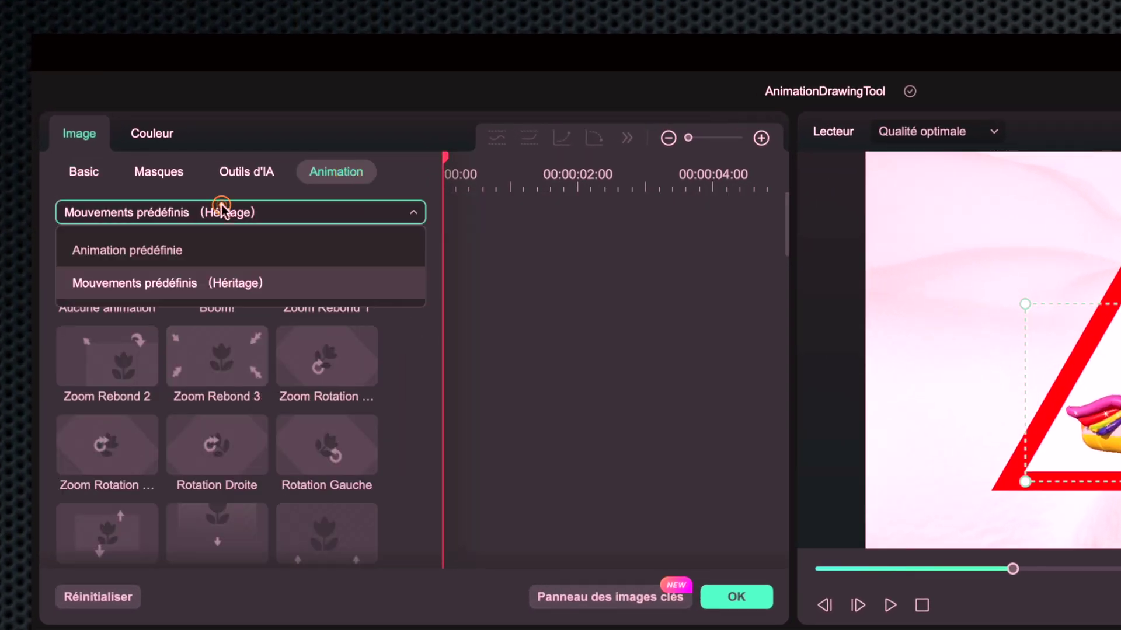
pyautogui.click(244, 288)
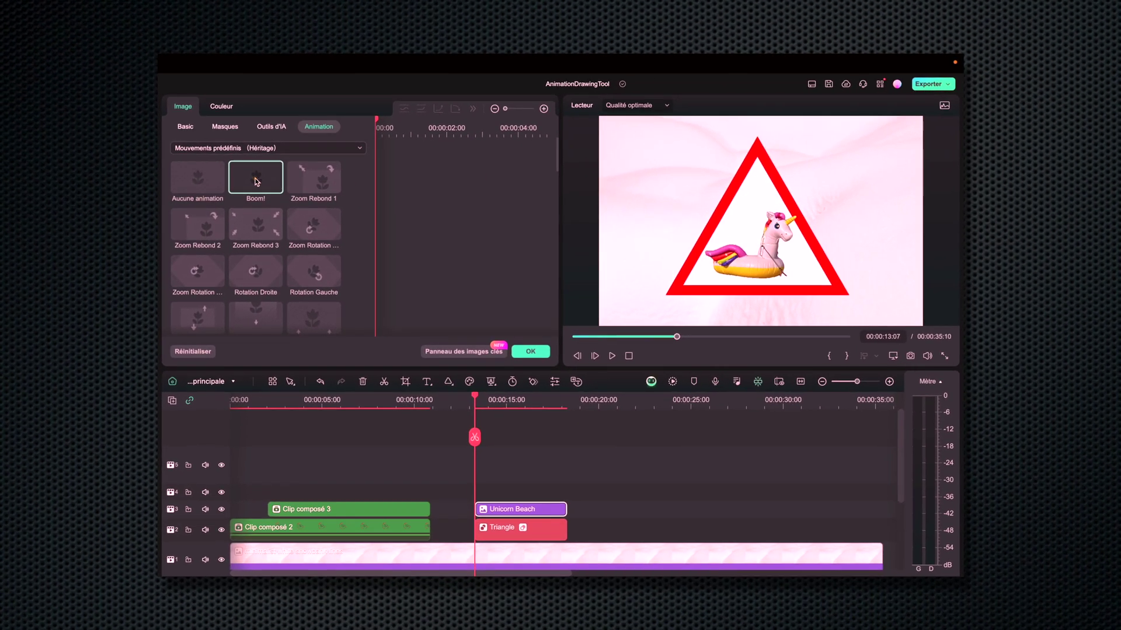
pyautogui.click(216, 272)
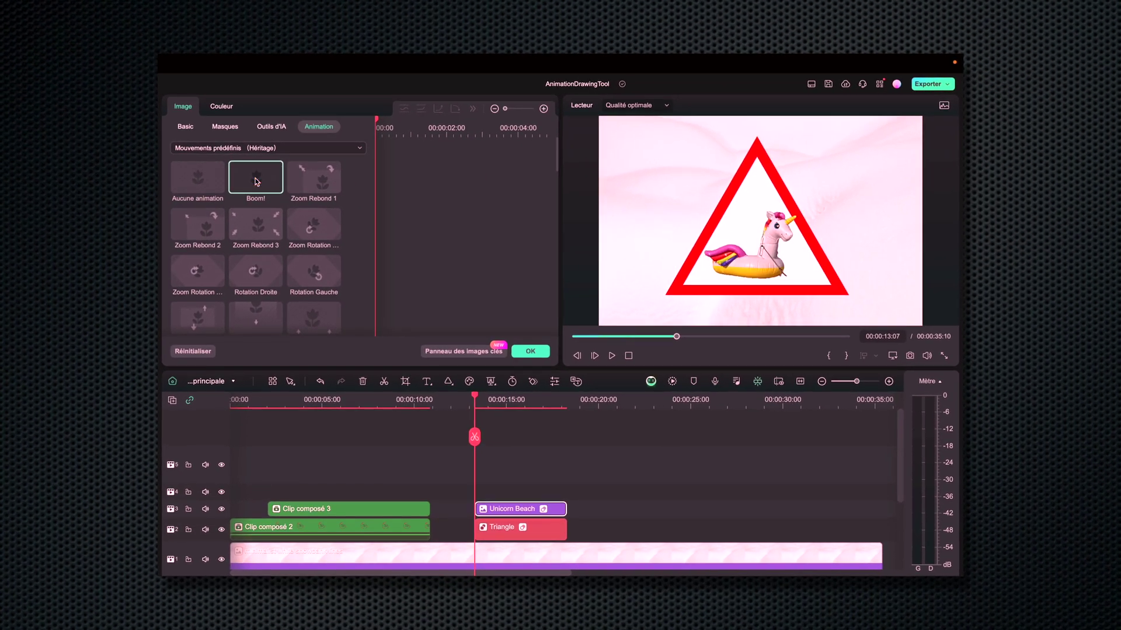
pyautogui.click(538, 354)
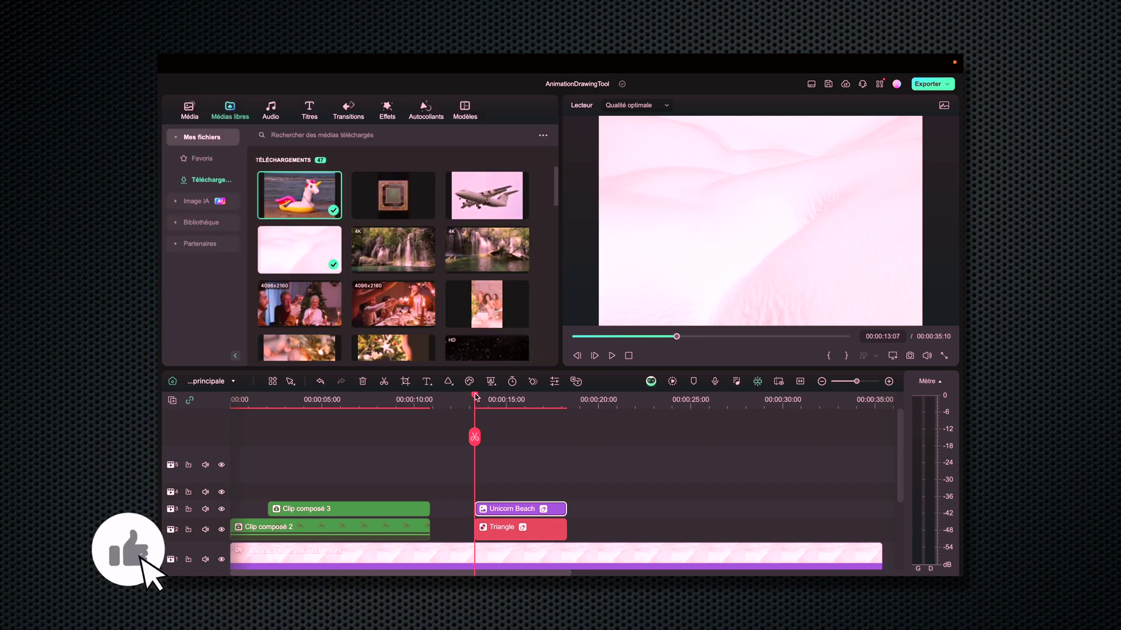
pyautogui.moveTo(473, 400); pyautogui.dragTo(464, 394)
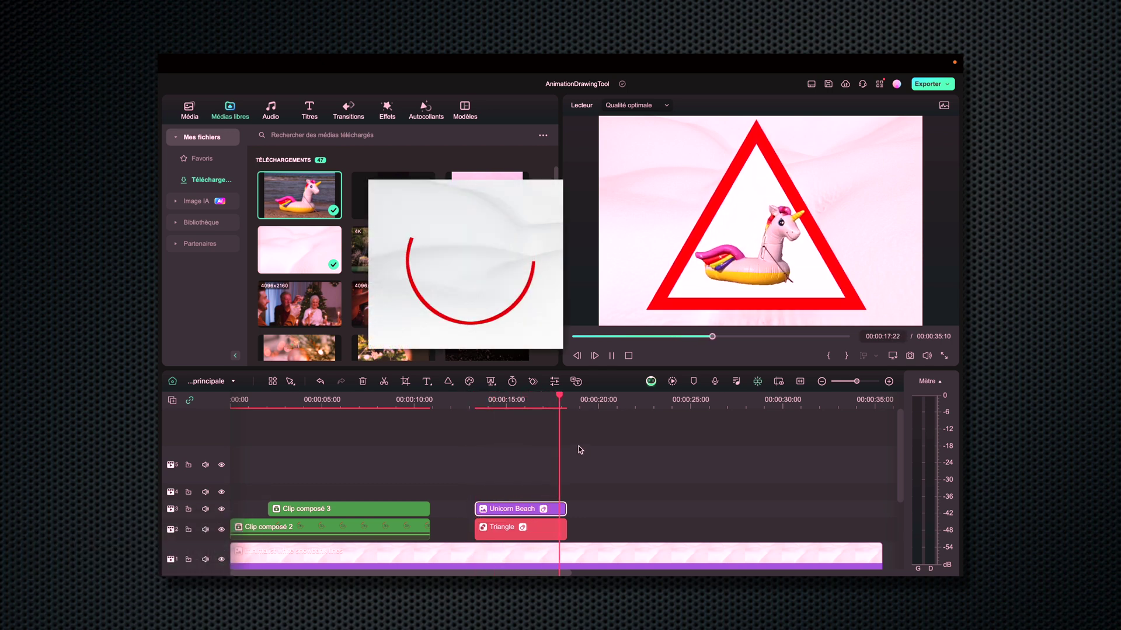
# Draw a circle with the Ellipse tool at 00:00:19:10, about 40% by 62% in scale, and move it to X -33.72, Y 0.00 px
pyautogui.click(588, 397)
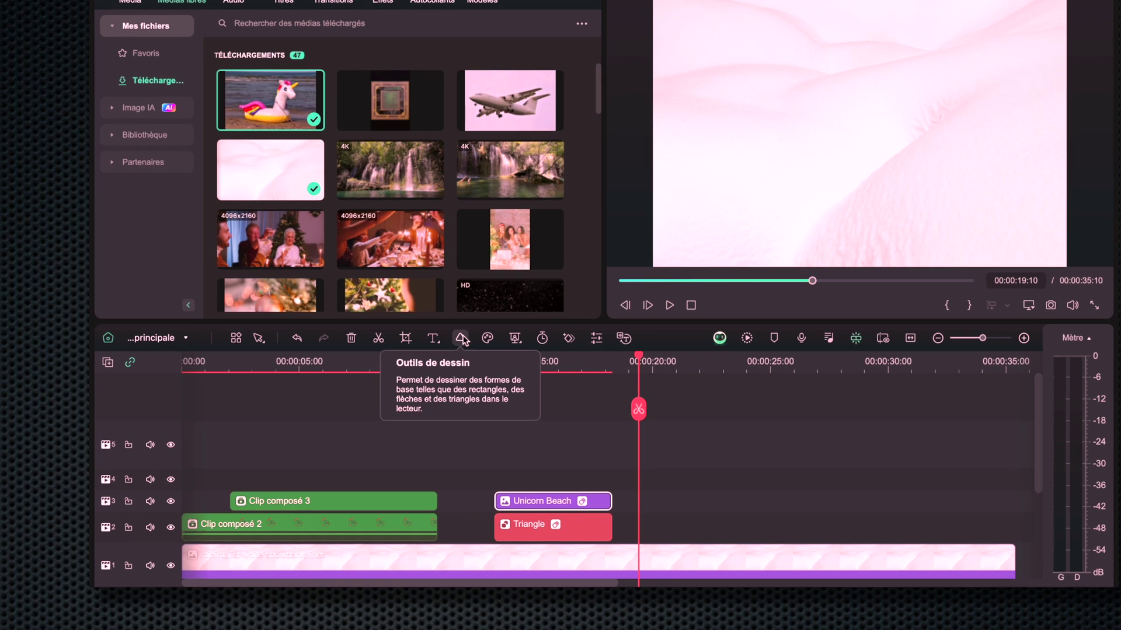
pyautogui.click(461, 338)
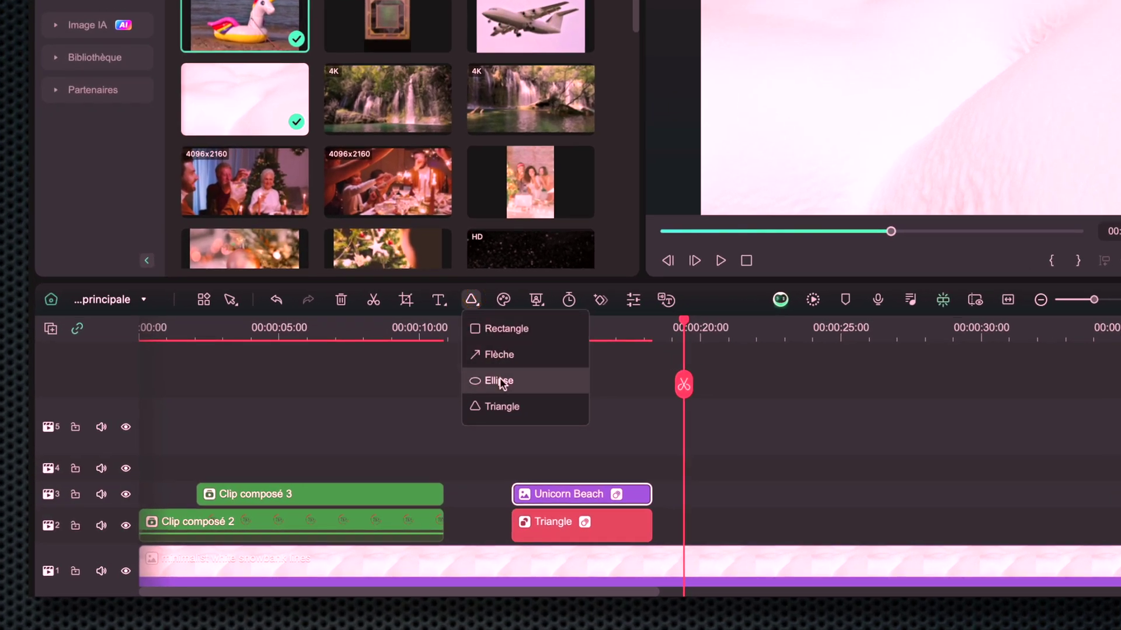
pyautogui.click(499, 382)
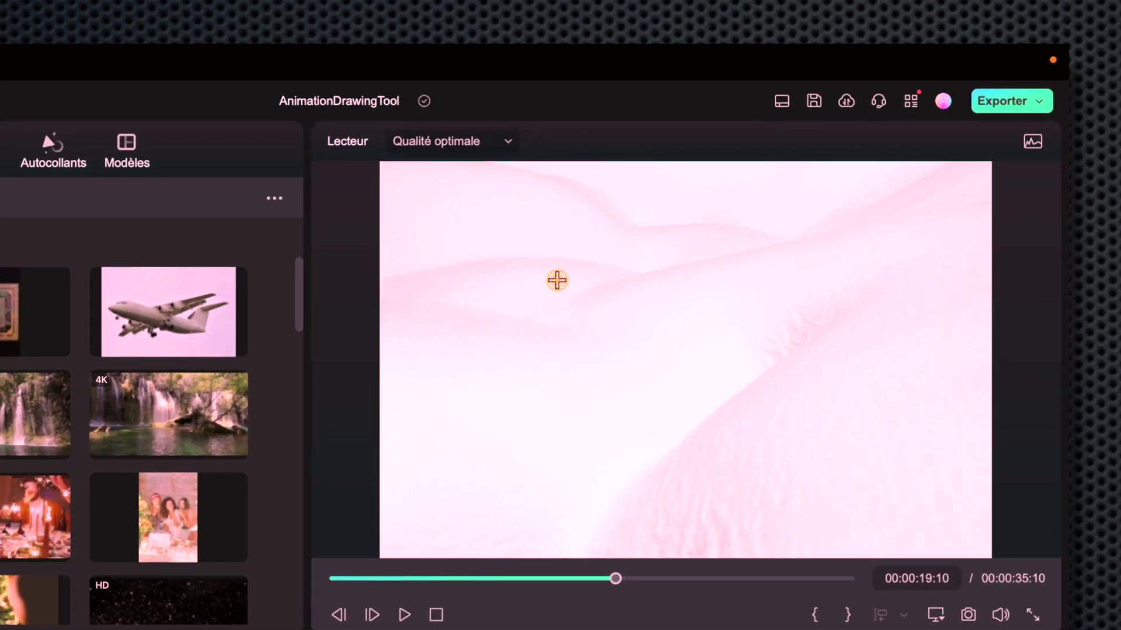
pyautogui.moveTo(557, 281)
pyautogui.mouseDown()
pyautogui.moveTo(802, 480)
pyautogui.moveTo(843, 465)
pyautogui.moveTo(813, 417)
pyautogui.moveTo(800, 500)
pyautogui.moveTo(759, 445)
pyautogui.moveTo(794, 474)
pyautogui.moveTo(772, 456)
pyautogui.moveTo(803, 468)
pyautogui.mouseUp()
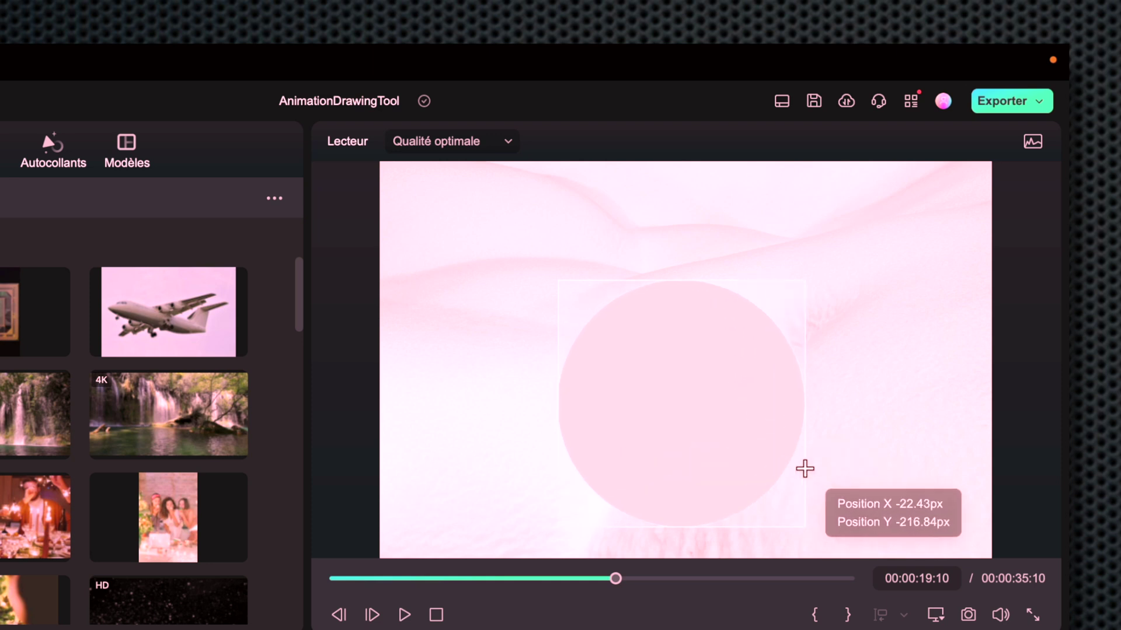
pyautogui.moveTo(689, 419); pyautogui.dragTo(685, 374)
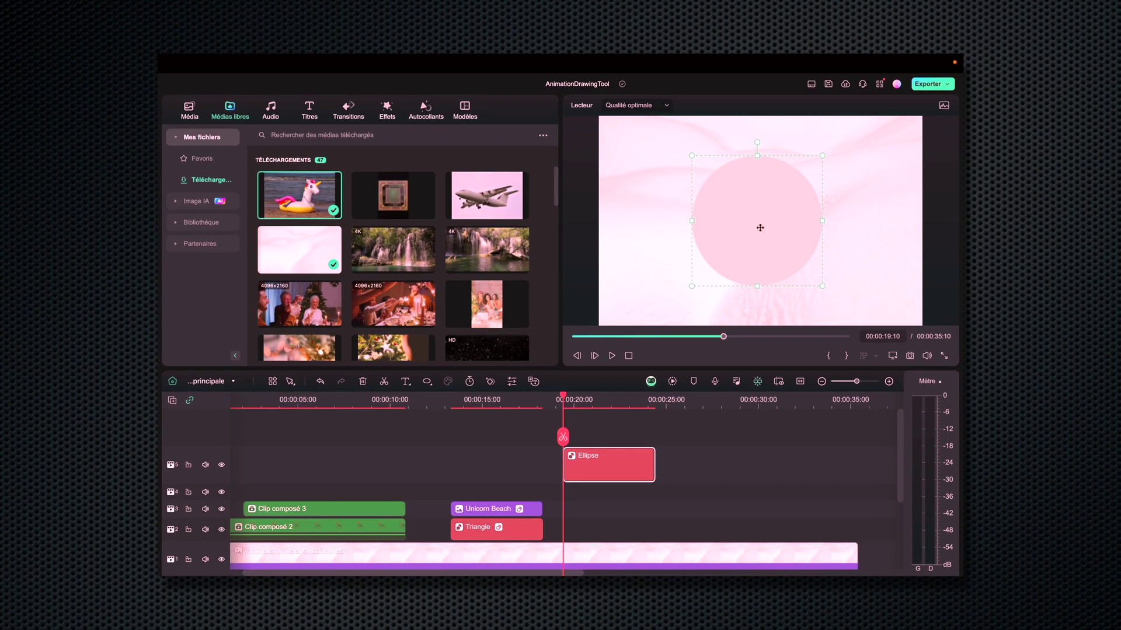
# Set the Ellipse shape's fill colour to black and disable its Contour
pyautogui.doubleClick(603, 458)
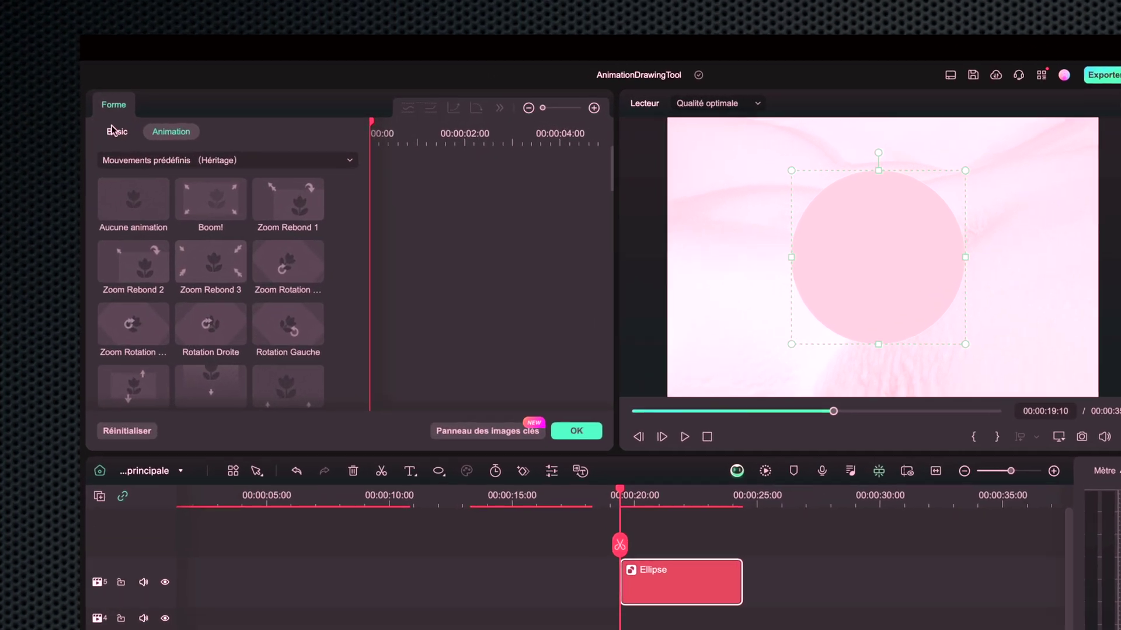
pyautogui.click(176, 127)
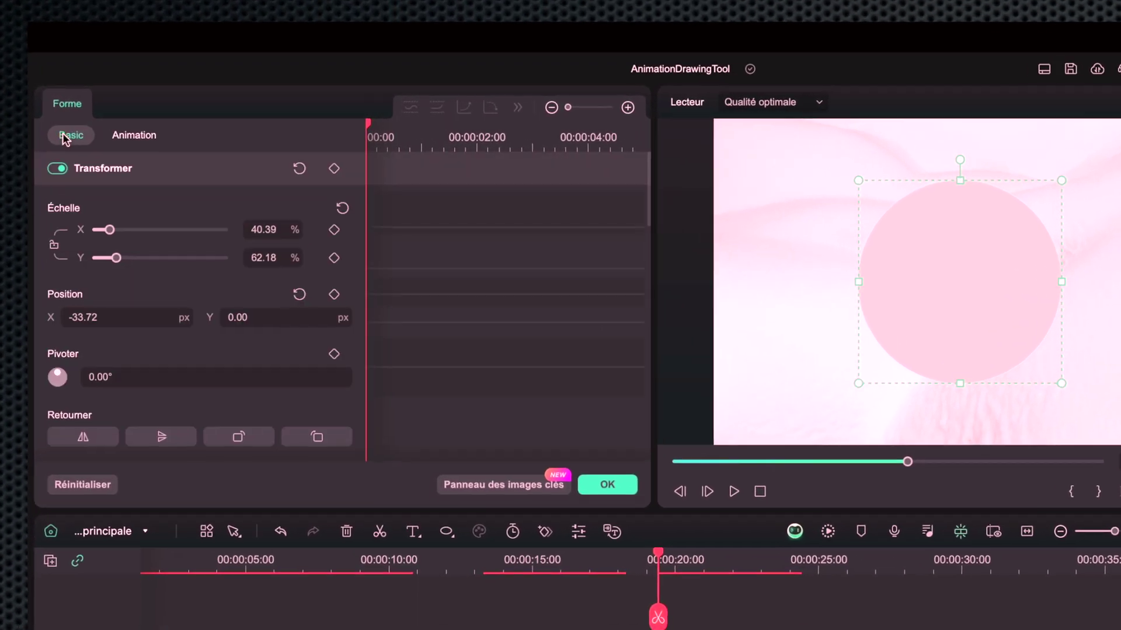
pyautogui.scroll(-8, 141, 269)
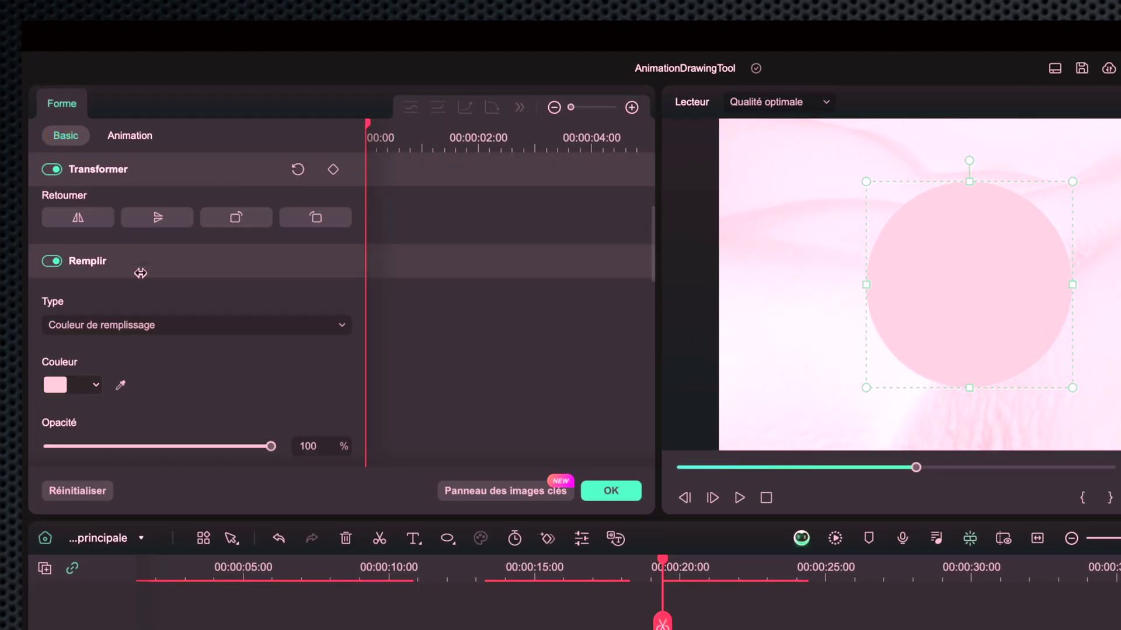
pyautogui.click(93, 343)
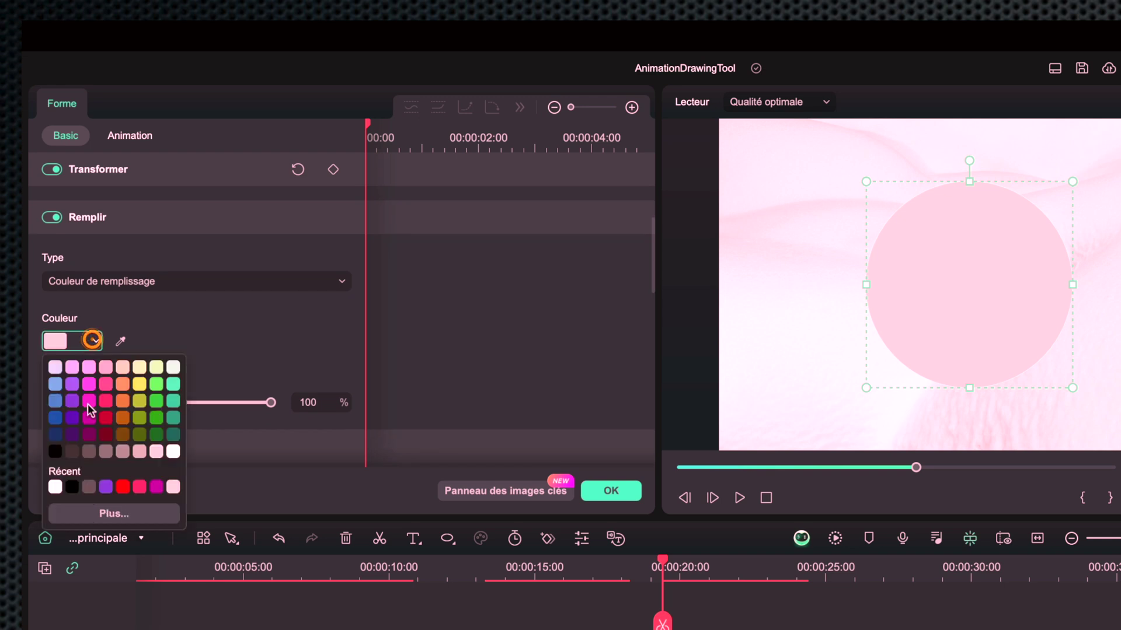
pyautogui.click(54, 451)
pyautogui.scroll(-3, 57, 350)
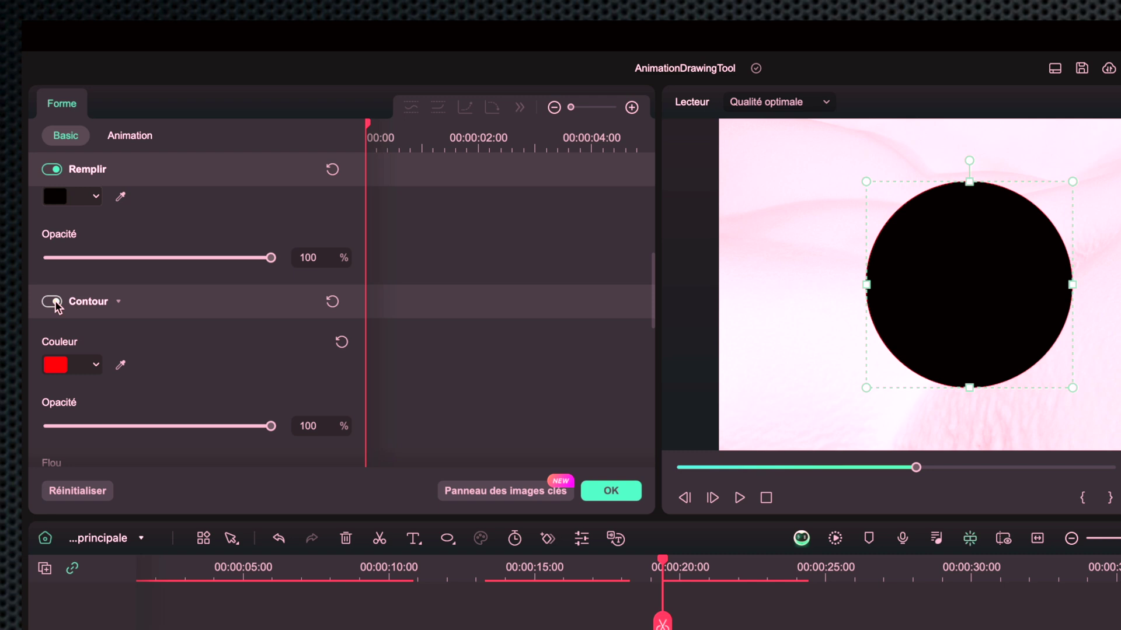
pyautogui.click(56, 302)
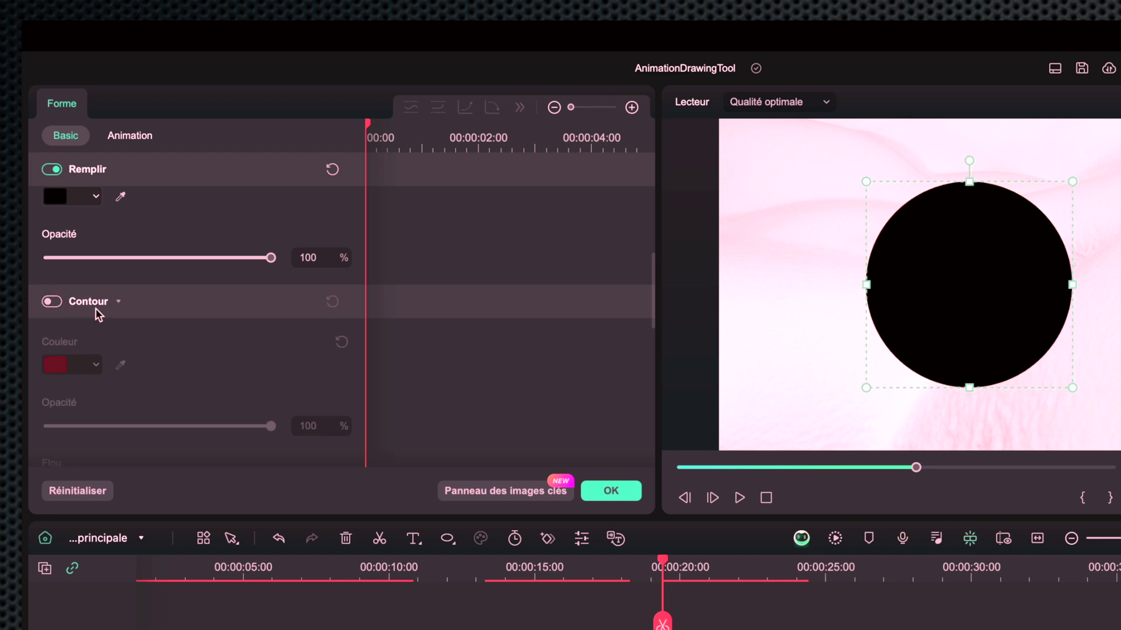
pyautogui.click(610, 491)
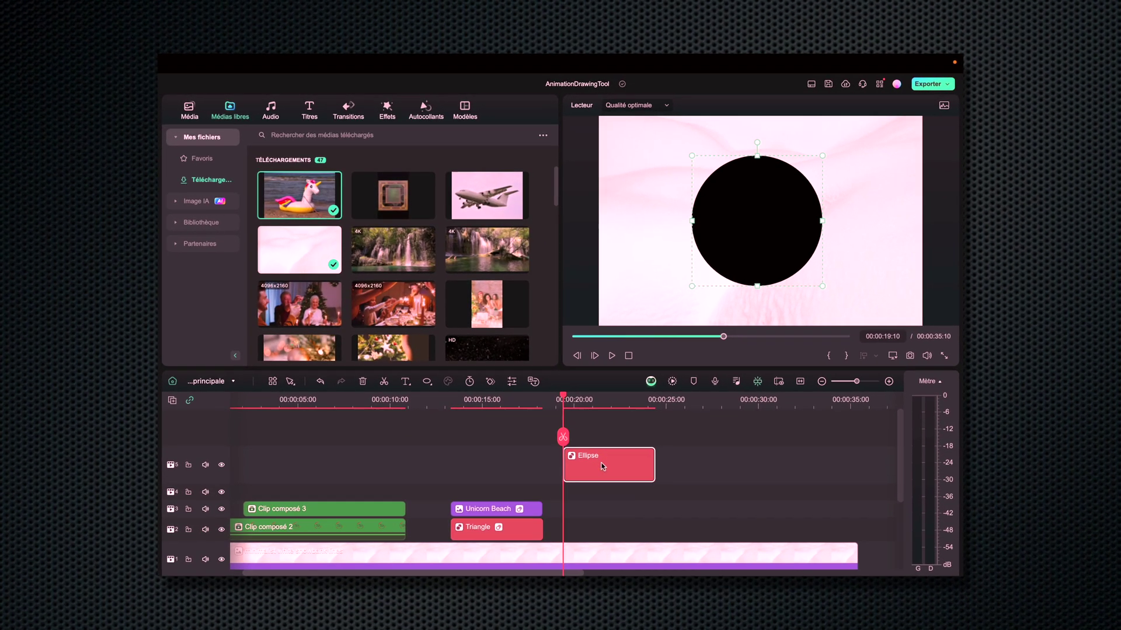
# Move the Ellipse clip down to track 2 and place the Contour/ Frontière effect directly above it on track 3
pyautogui.moveTo(614, 484); pyautogui.dragTo(603, 524)
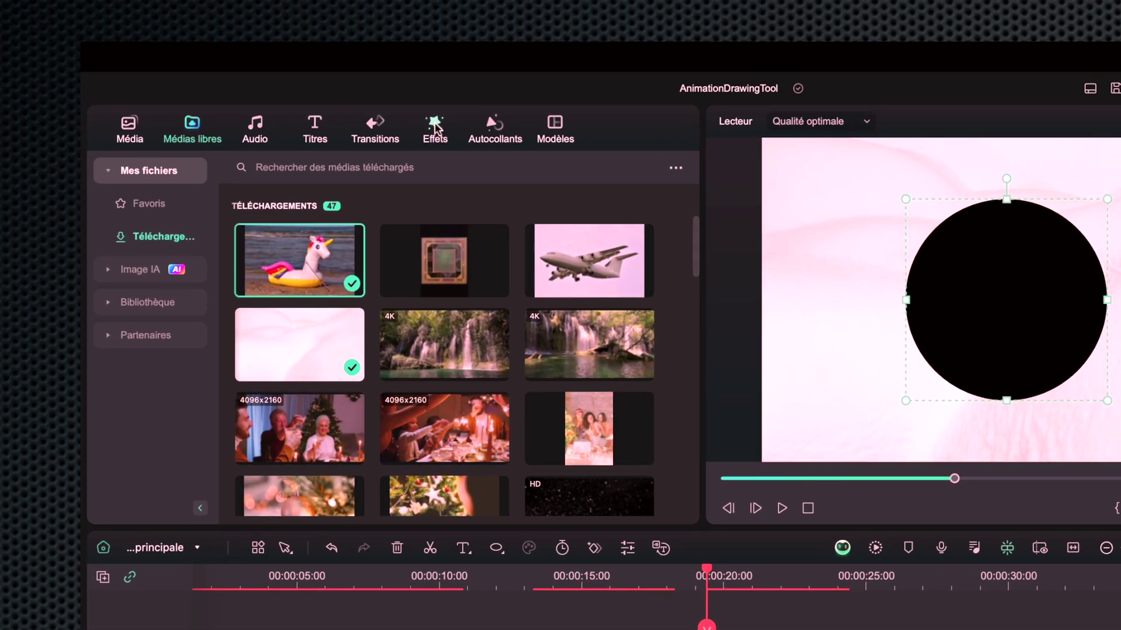
pyautogui.click(435, 128)
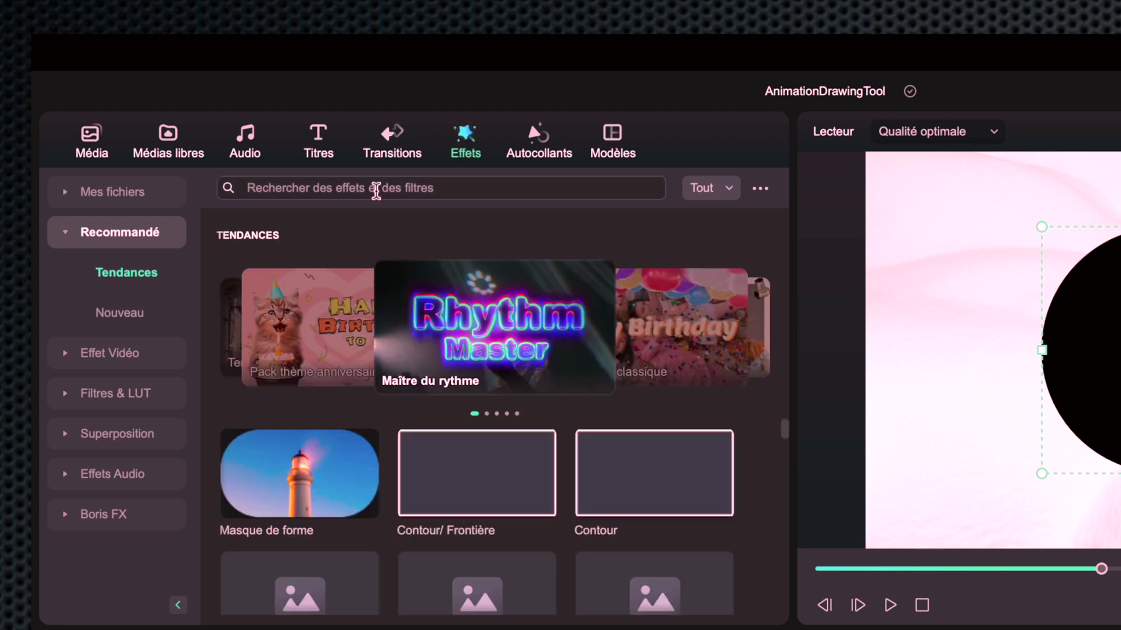
pyautogui.click(376, 189)
pyautogui.write('masques')
pyautogui.doubleClick(358, 187)
pyautogui.write('contour')
pyautogui.press('Return')
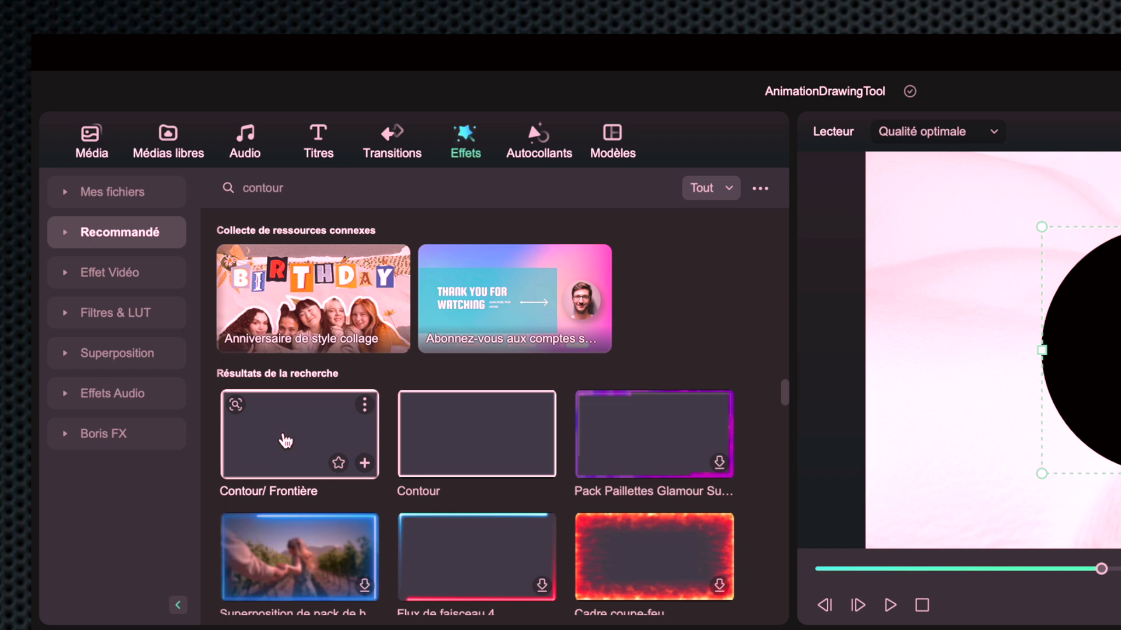
pyautogui.moveTo(286, 442); pyautogui.dragTo(722, 629)
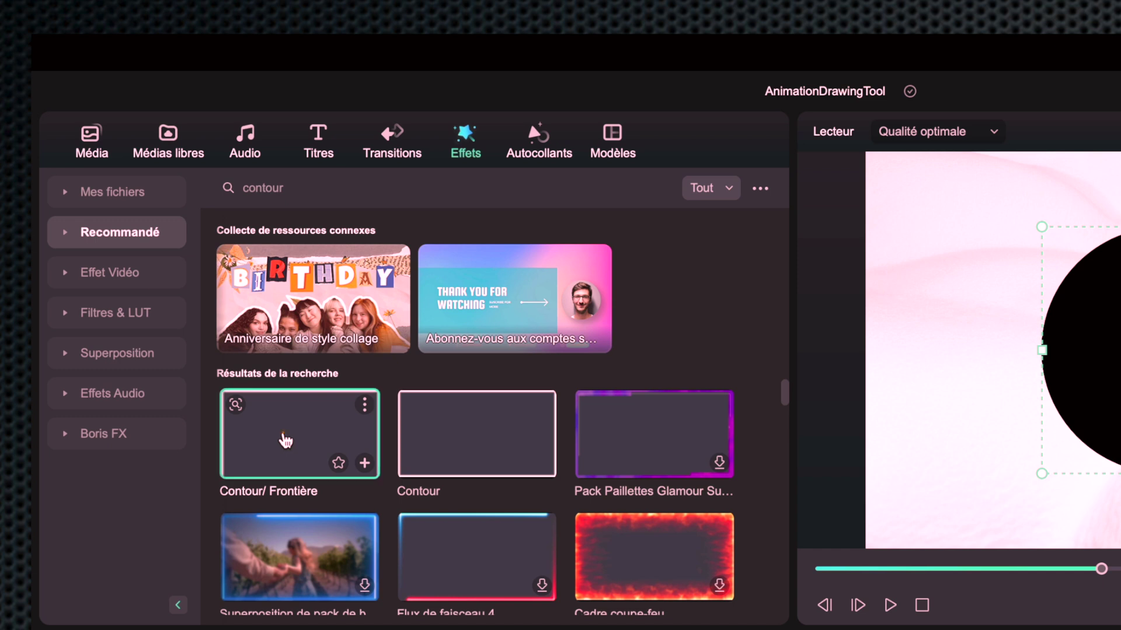
pyautogui.moveTo(533, 480); pyautogui.dragTo(571, 513)
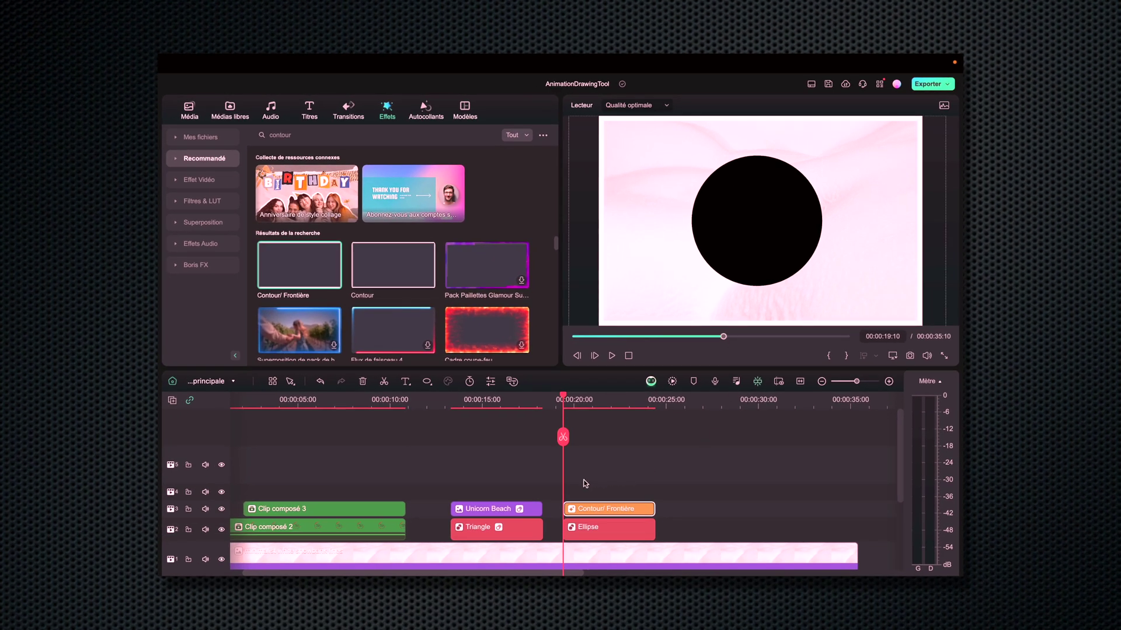
# Combine the Contour/ Frontière effect and the Ellipse clip into a compound clip, keeping the suggested name
pyautogui.click(603, 527)
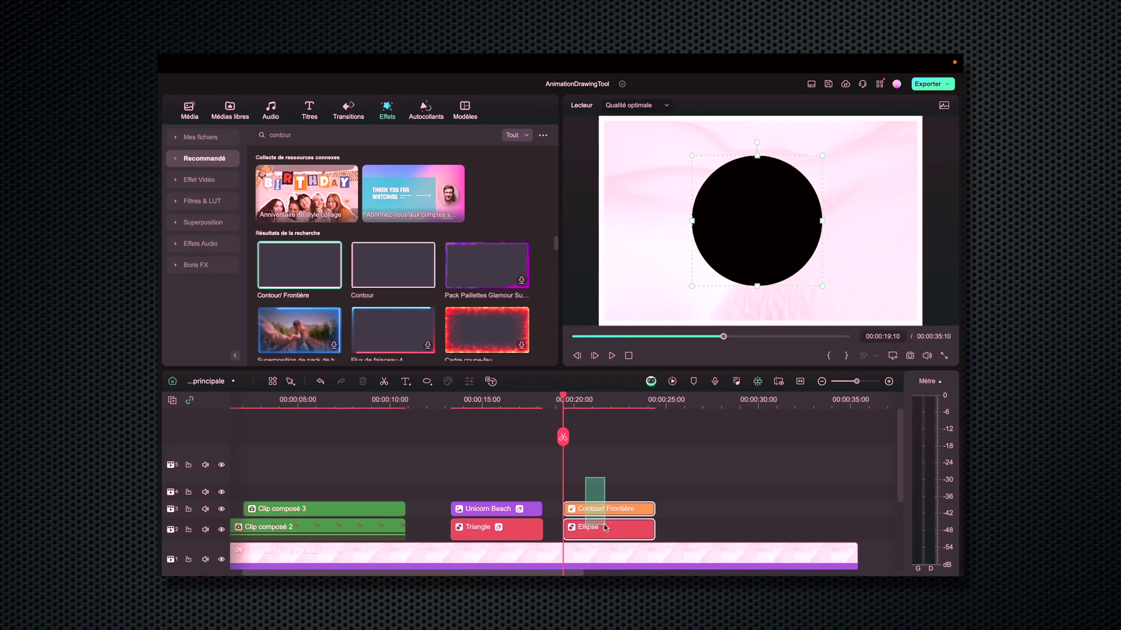
pyautogui.rightClick(603, 528)
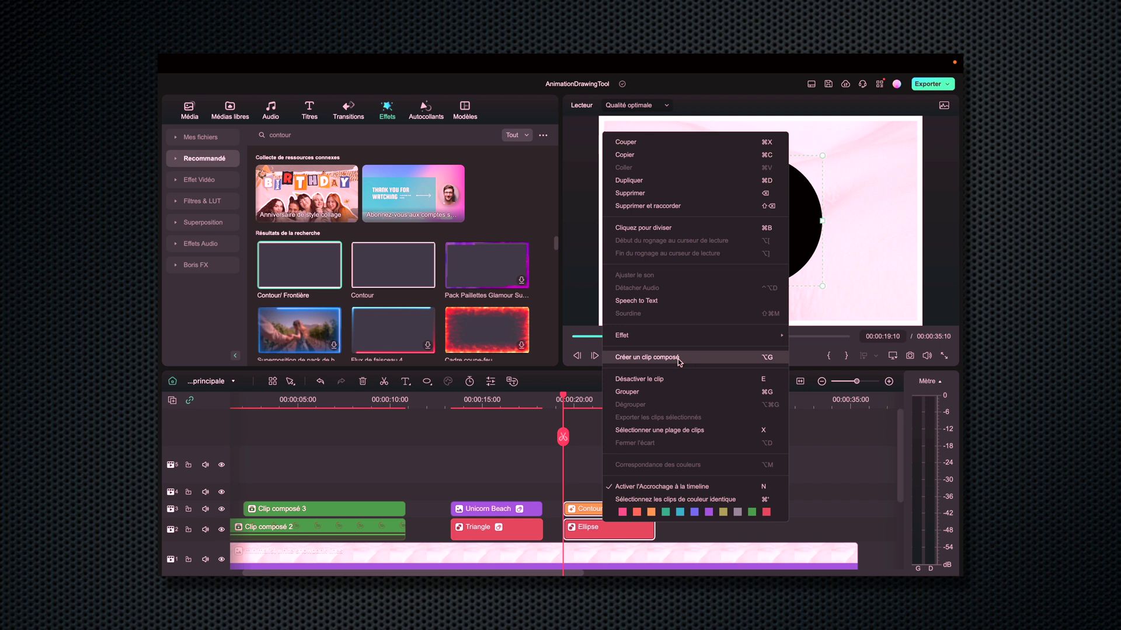
pyautogui.click(648, 358)
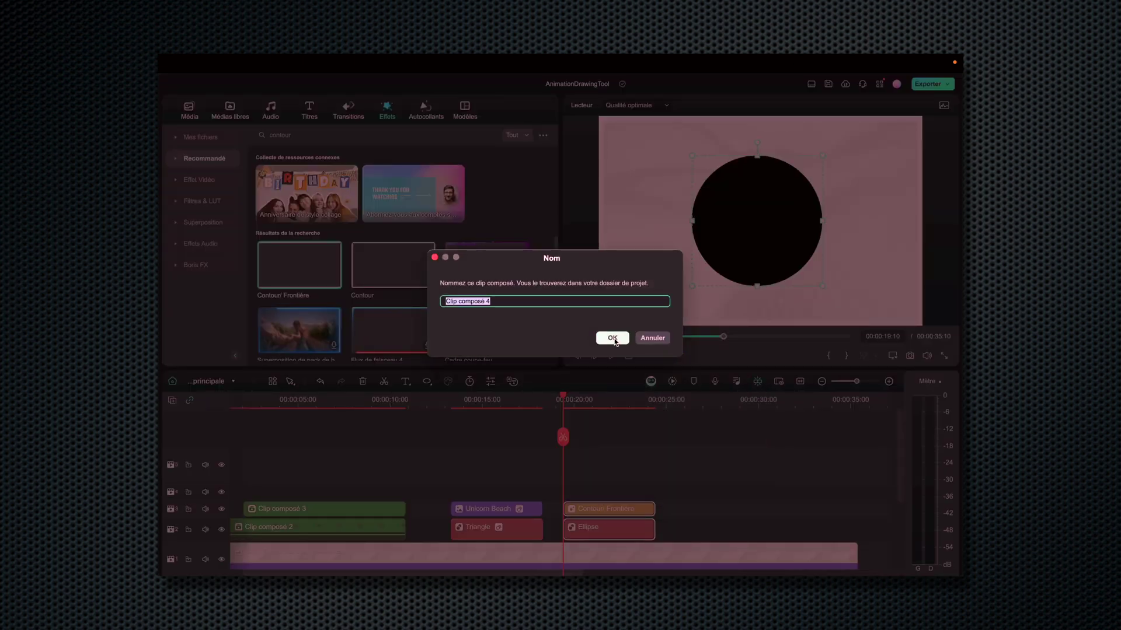
pyautogui.click(612, 338)
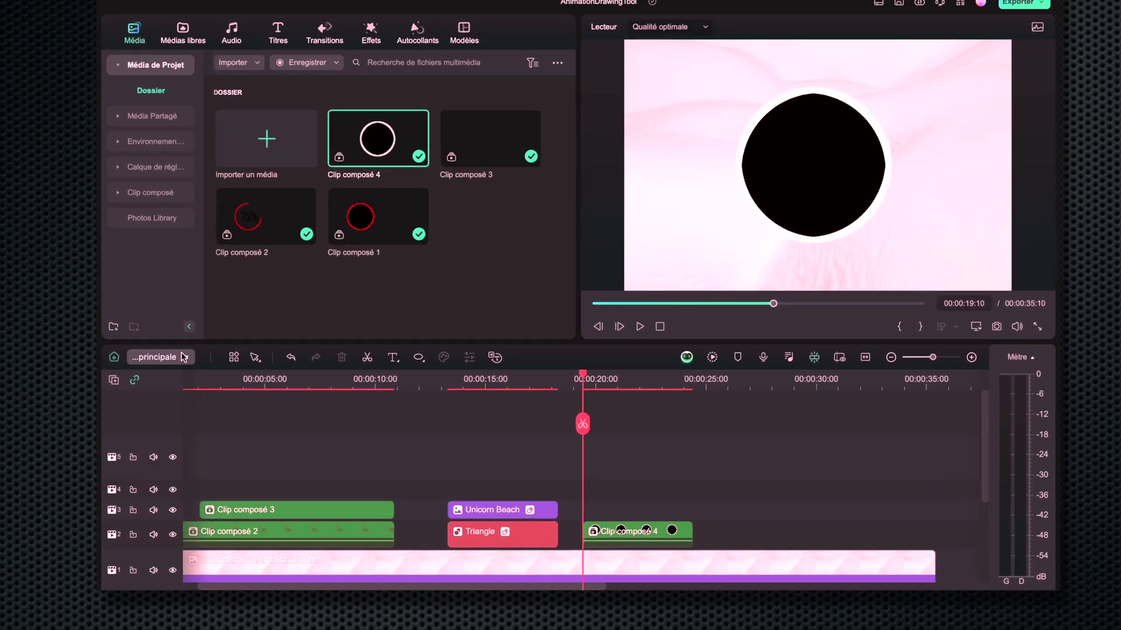
# Open the timeline of Clip composé 4 and bring up the settings of its Contour/ Frontière effect
pyautogui.click(183, 357)
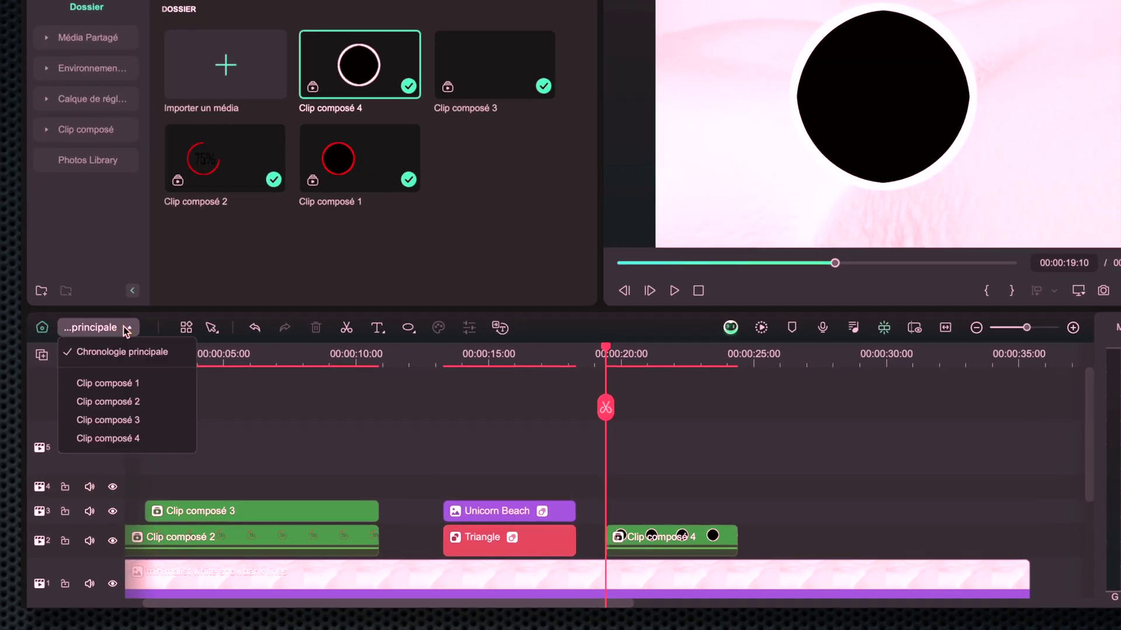
pyautogui.click(129, 440)
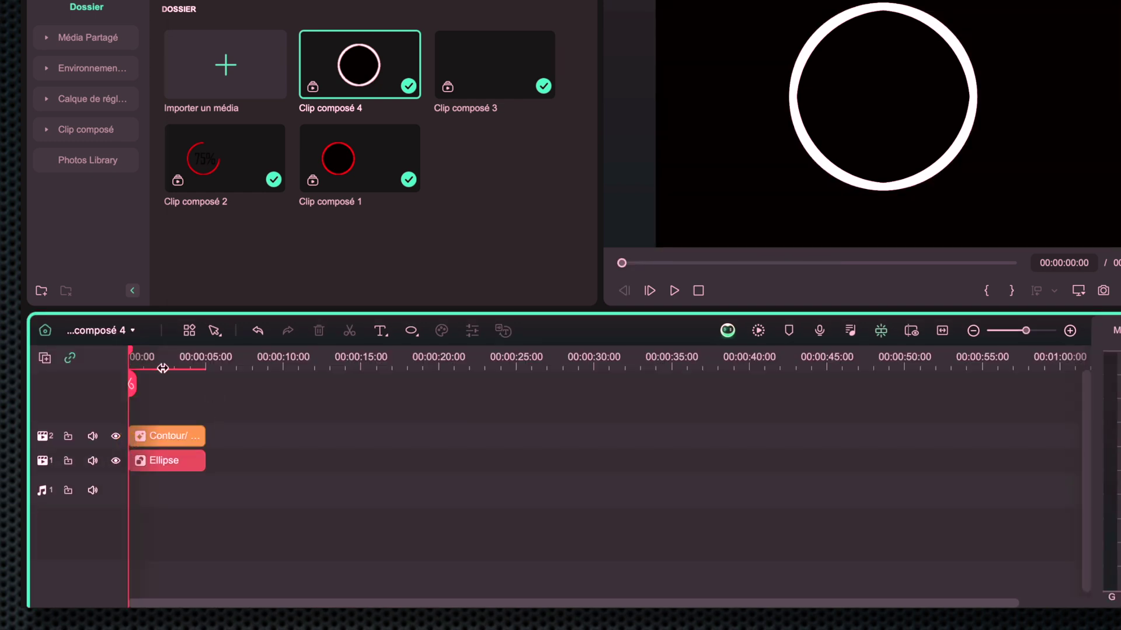
pyautogui.click(147, 365)
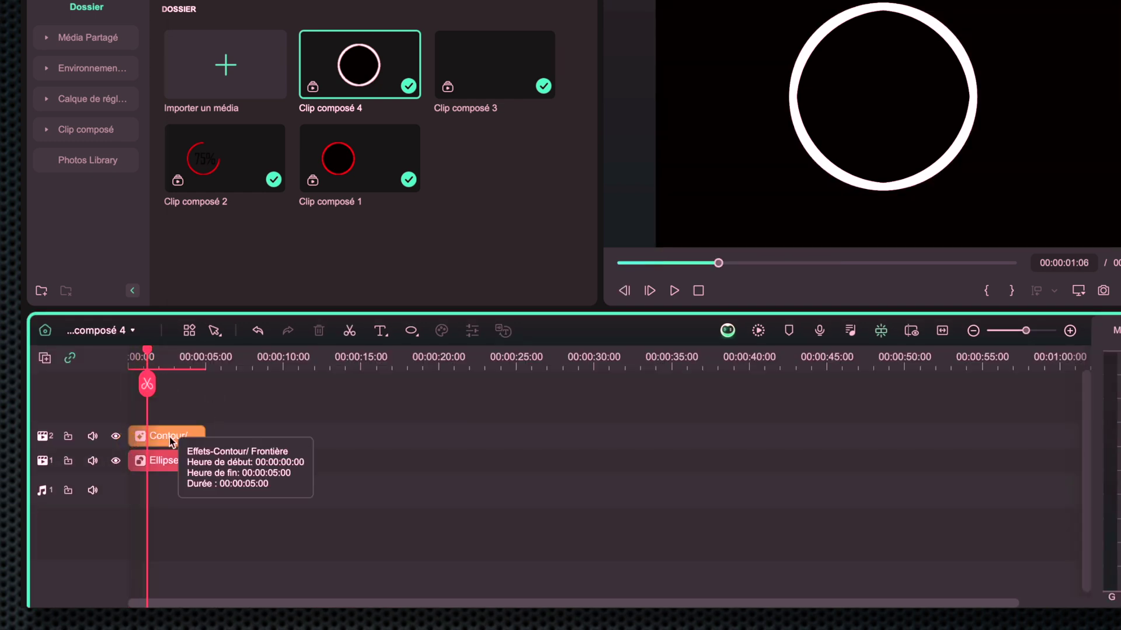
pyautogui.doubleClick(171, 436)
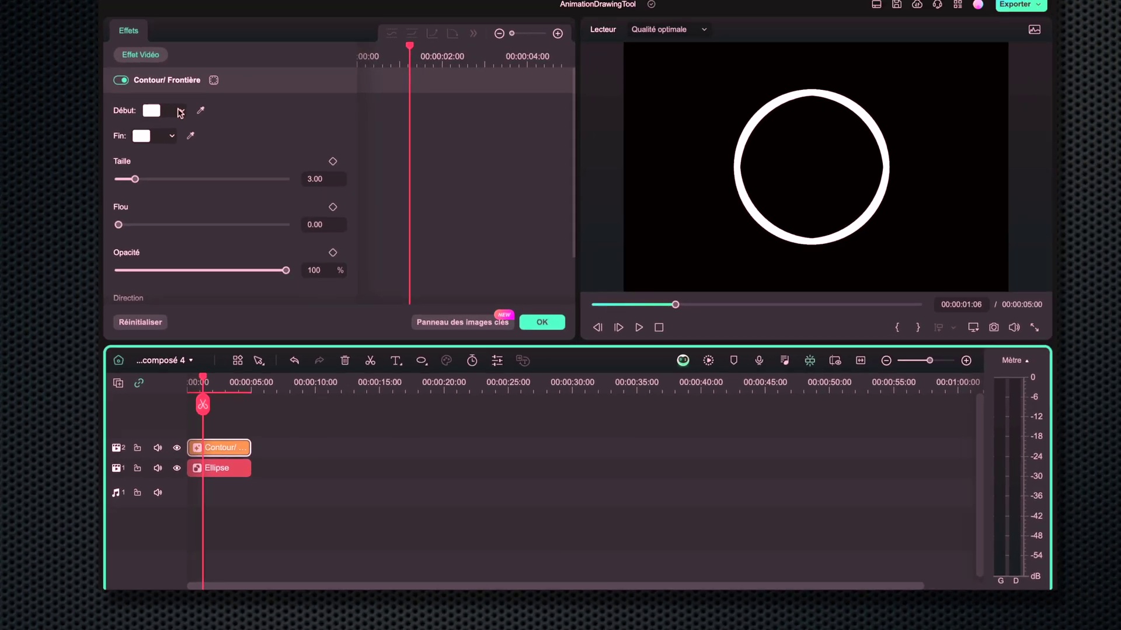
# Set the Contour/ Frontière effect's start and end colours to red and its size (Taille) to 1.70
pyautogui.click(127, 35)
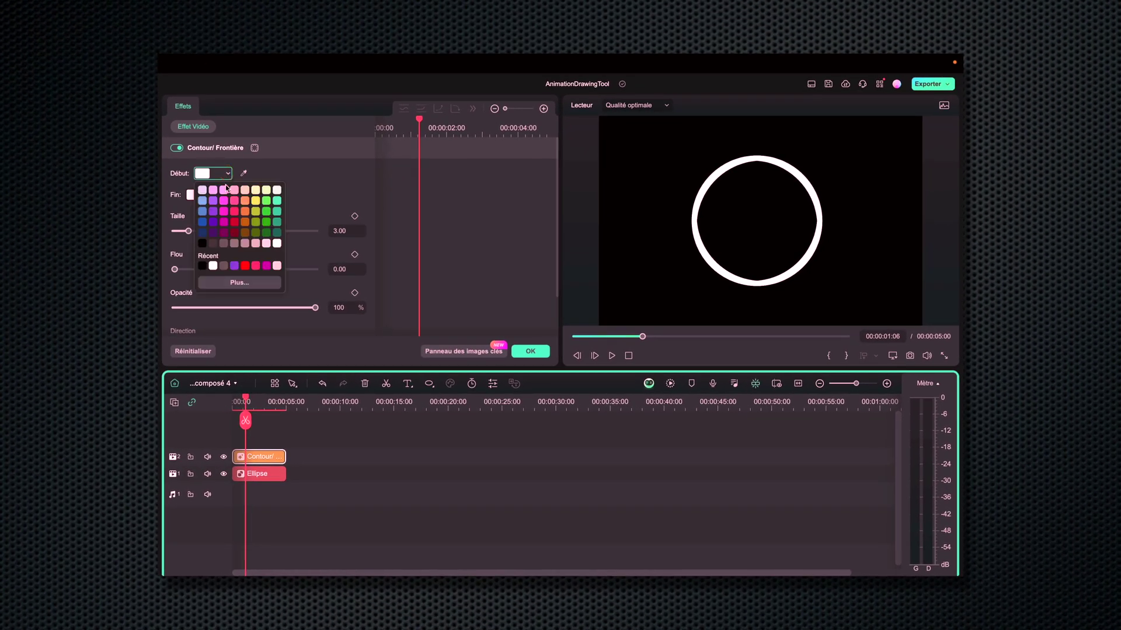
pyautogui.click(247, 268)
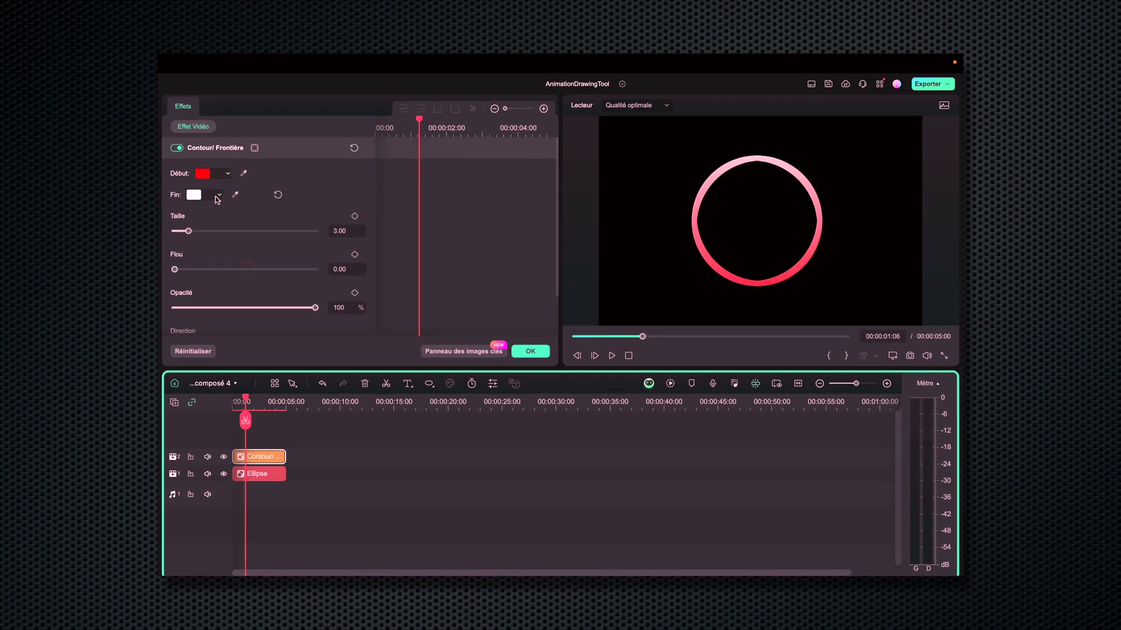
pyautogui.click(218, 196)
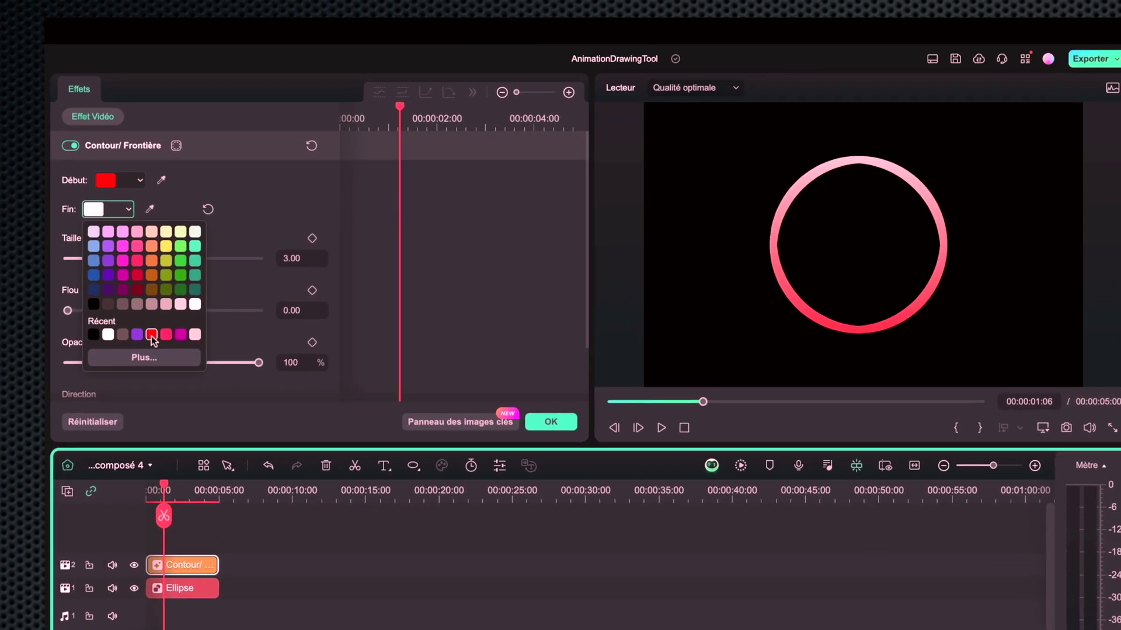
pyautogui.click(237, 287)
pyautogui.moveTo(64, 265); pyautogui.dragTo(57, 265)
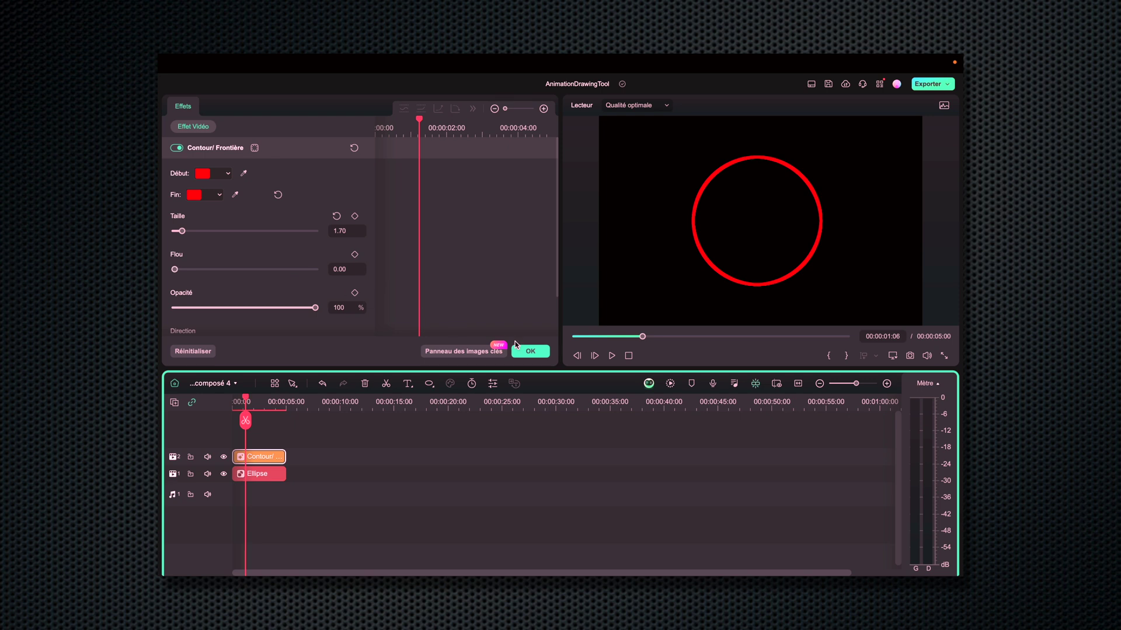
pyautogui.click(530, 351)
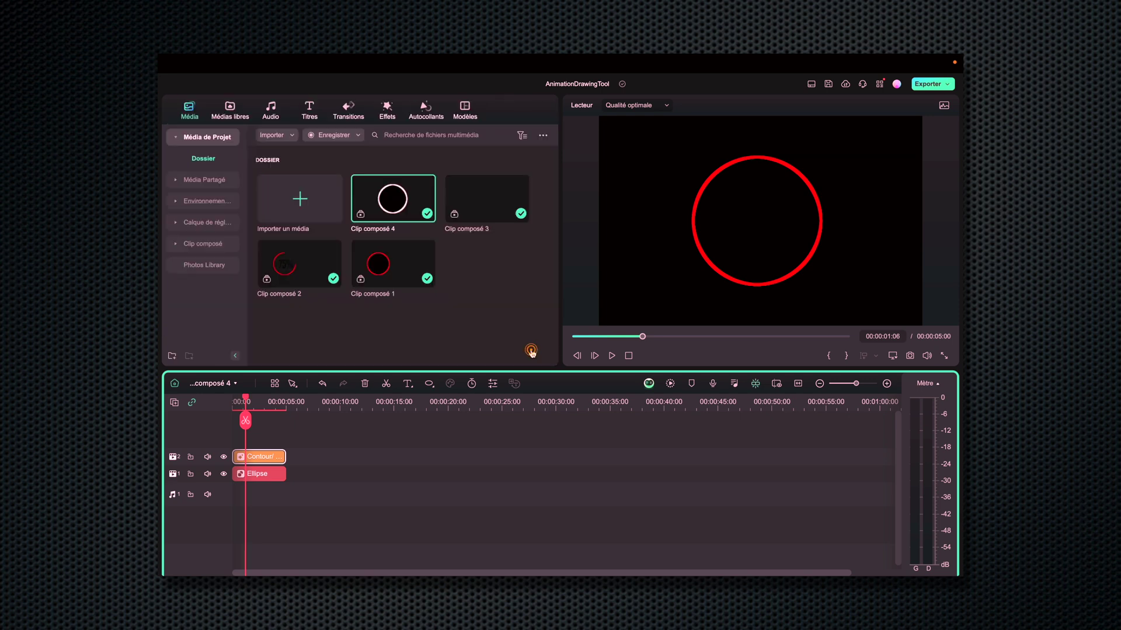
# Return to the main timeline (Chronologie principale) and move the playhead to 00:00:20:12
pyautogui.click(222, 383)
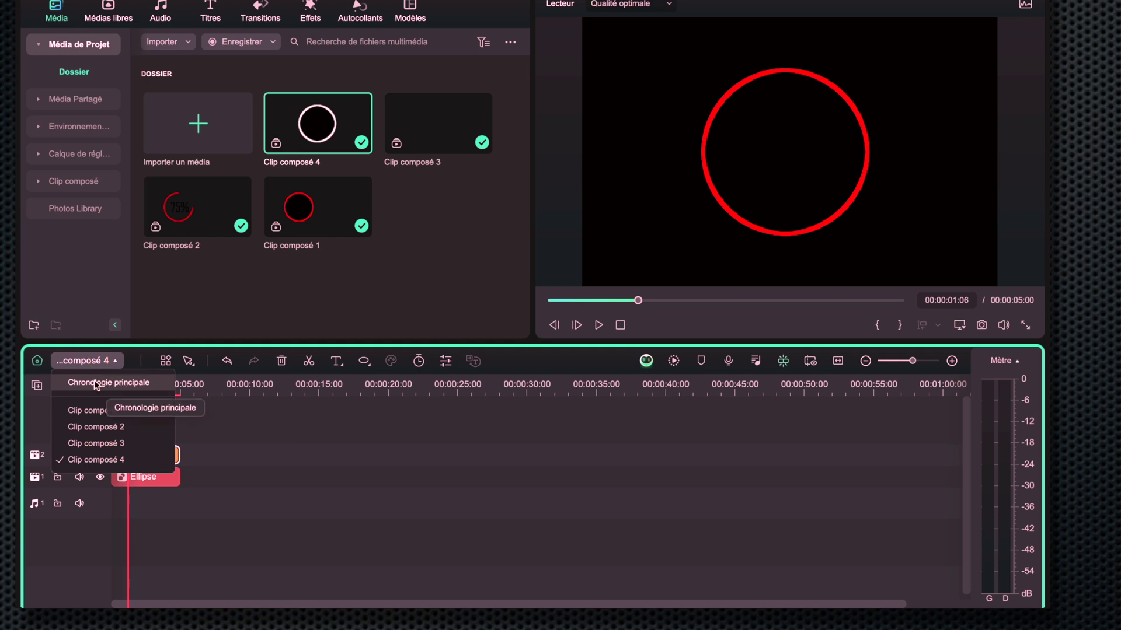
pyautogui.click(107, 383)
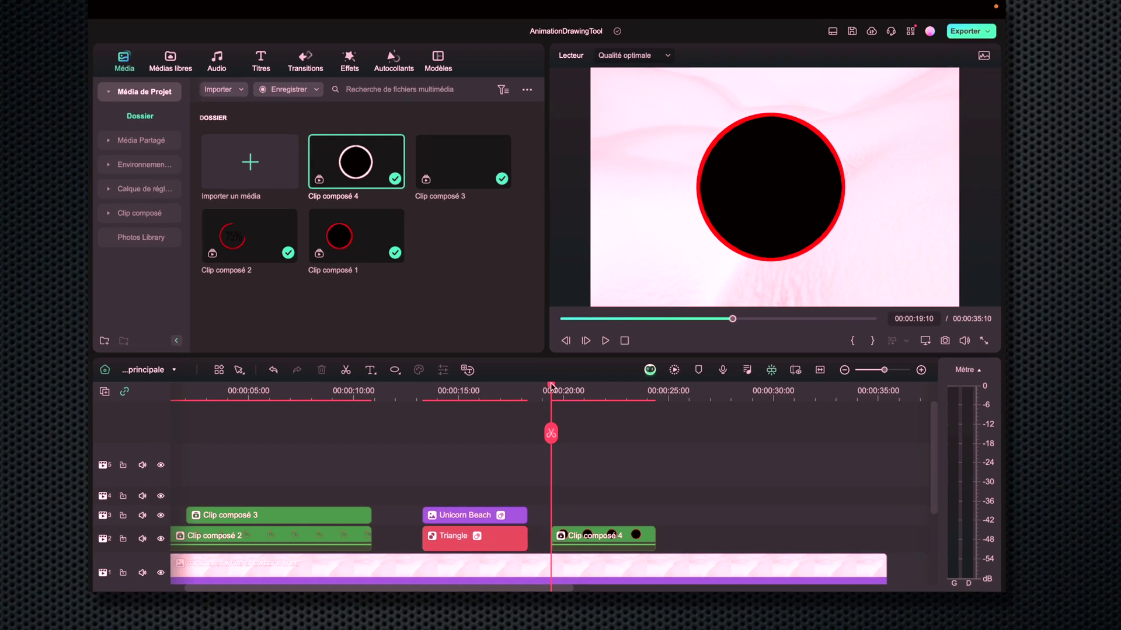
pyautogui.moveTo(537, 376); pyautogui.dragTo(585, 423)
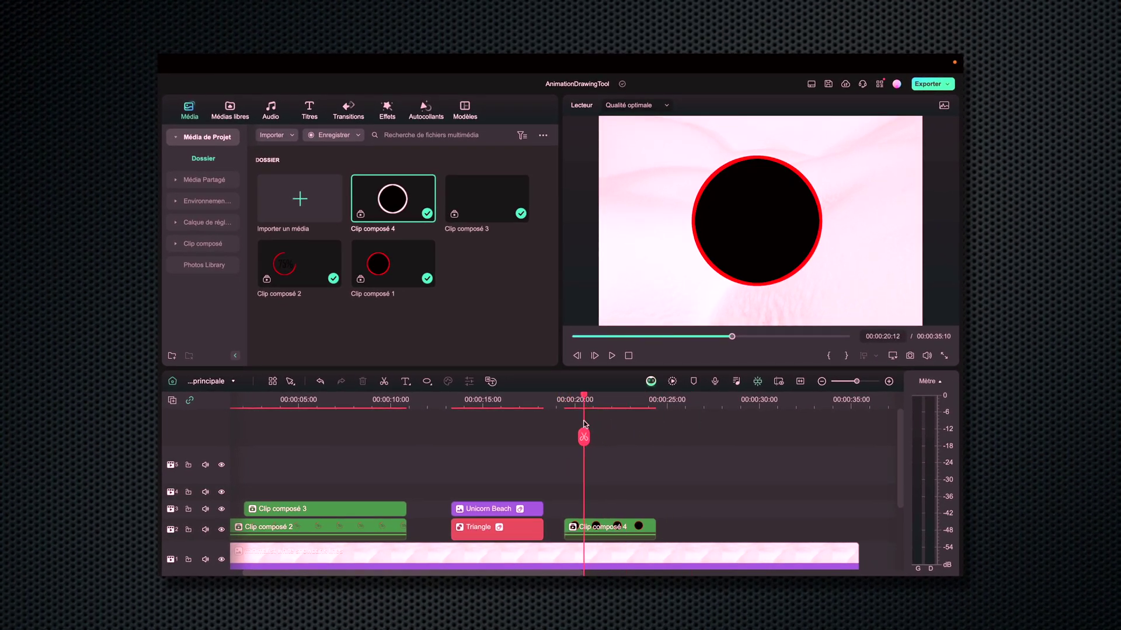
# Enable the Fond vert keying on Clip composé 4 with black as the colour to remove
pyautogui.click(612, 528)
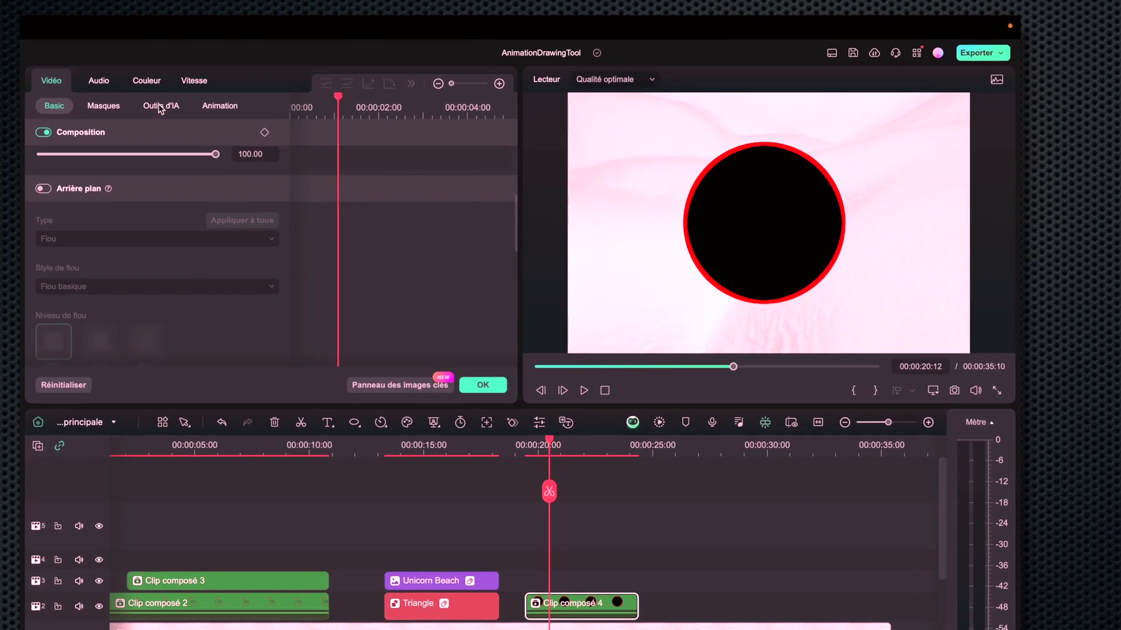
pyautogui.click(269, 126)
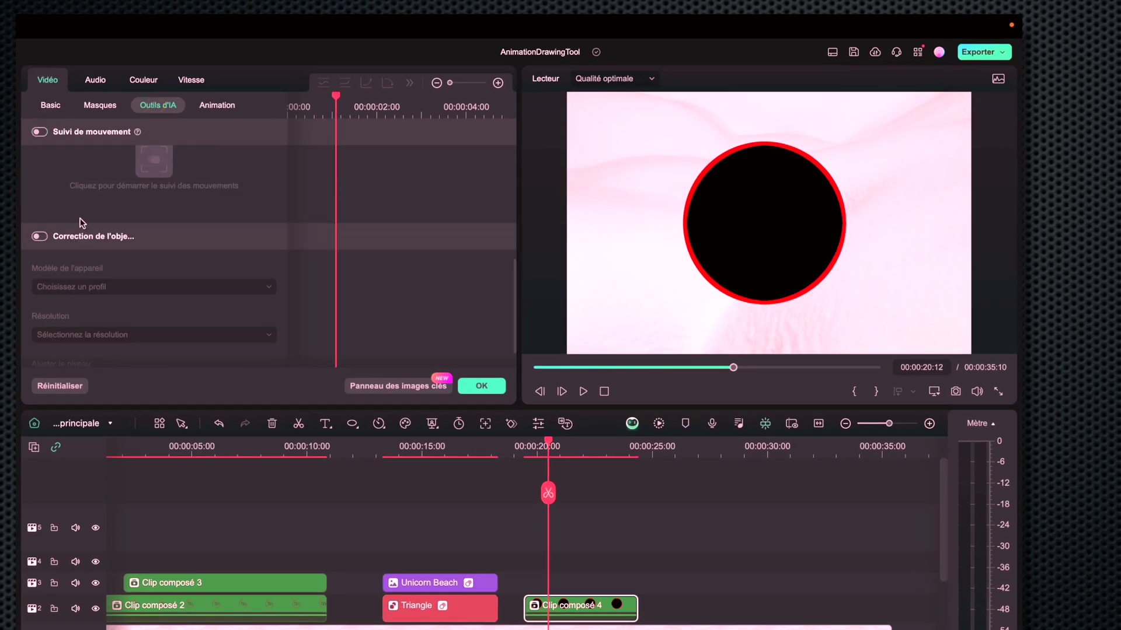
pyautogui.scroll(-2, 82, 223)
pyautogui.scroll(6, 115, 247)
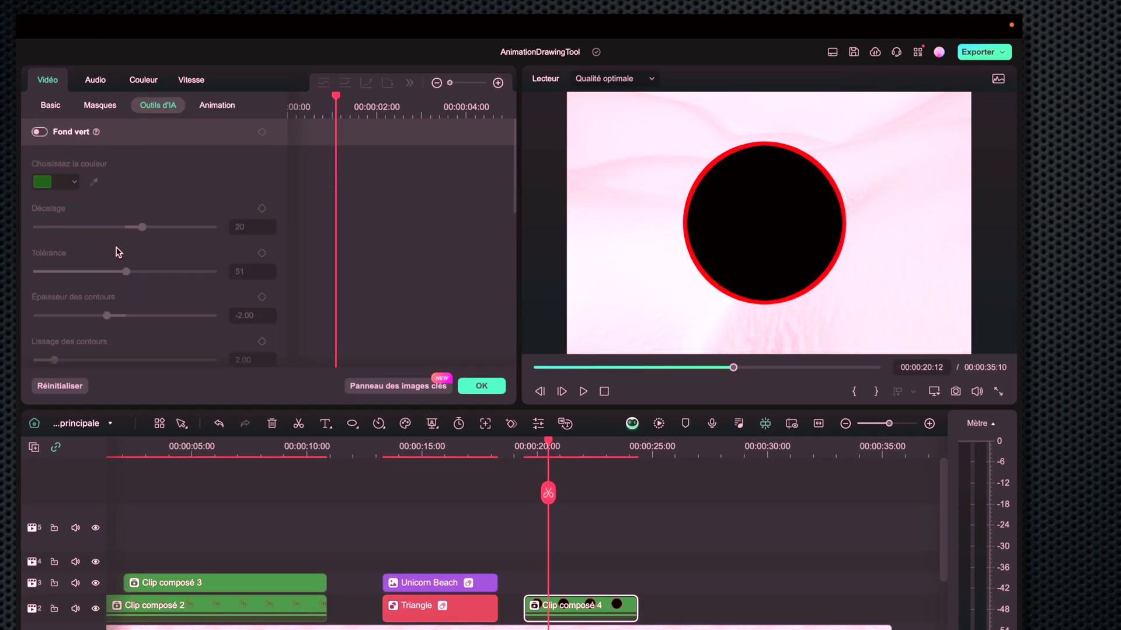
pyautogui.click(39, 133)
pyautogui.click(75, 183)
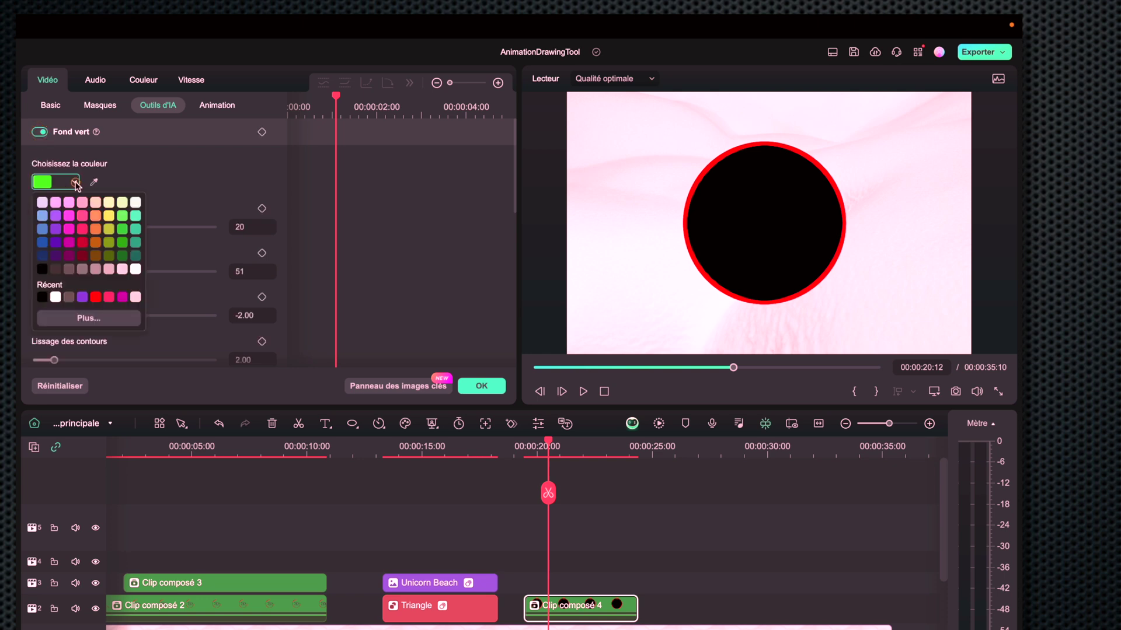
pyautogui.click(42, 269)
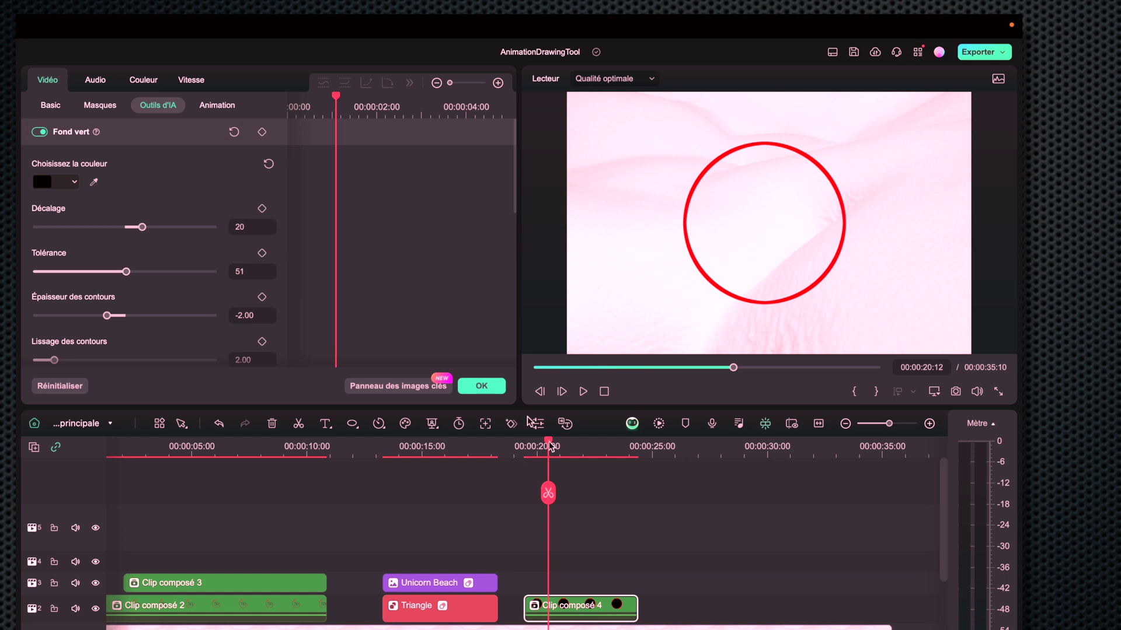
# Draw a thin wedge-shaped pen mask at 00:00:19:10 on Clip composé 4, from the circle's centre out past its right edge
pyautogui.click(100, 108)
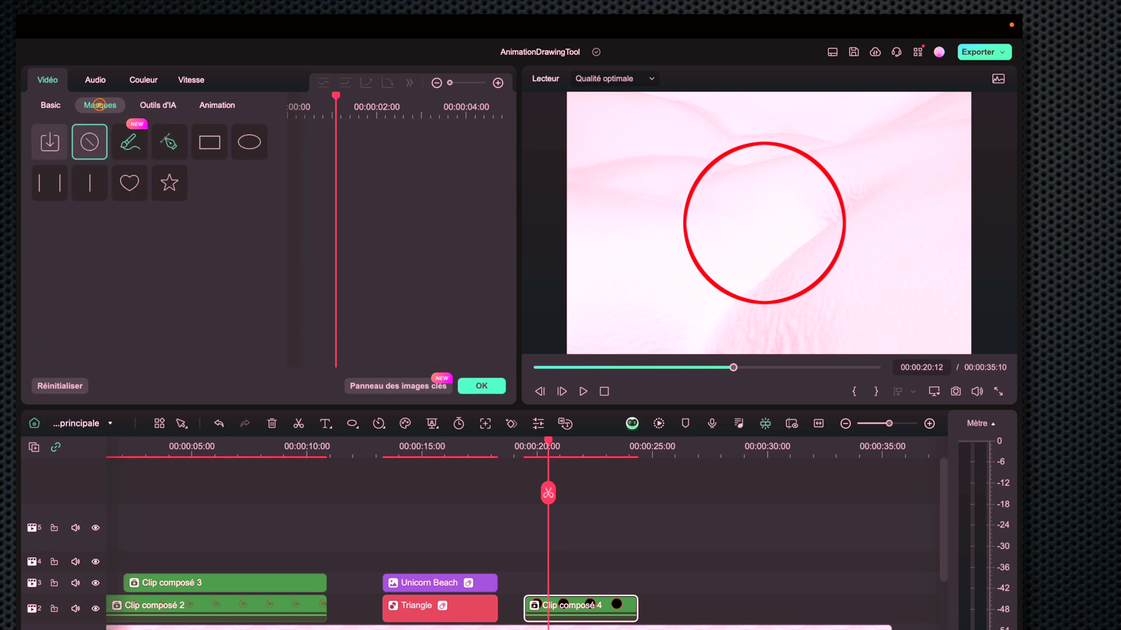
pyautogui.click(169, 146)
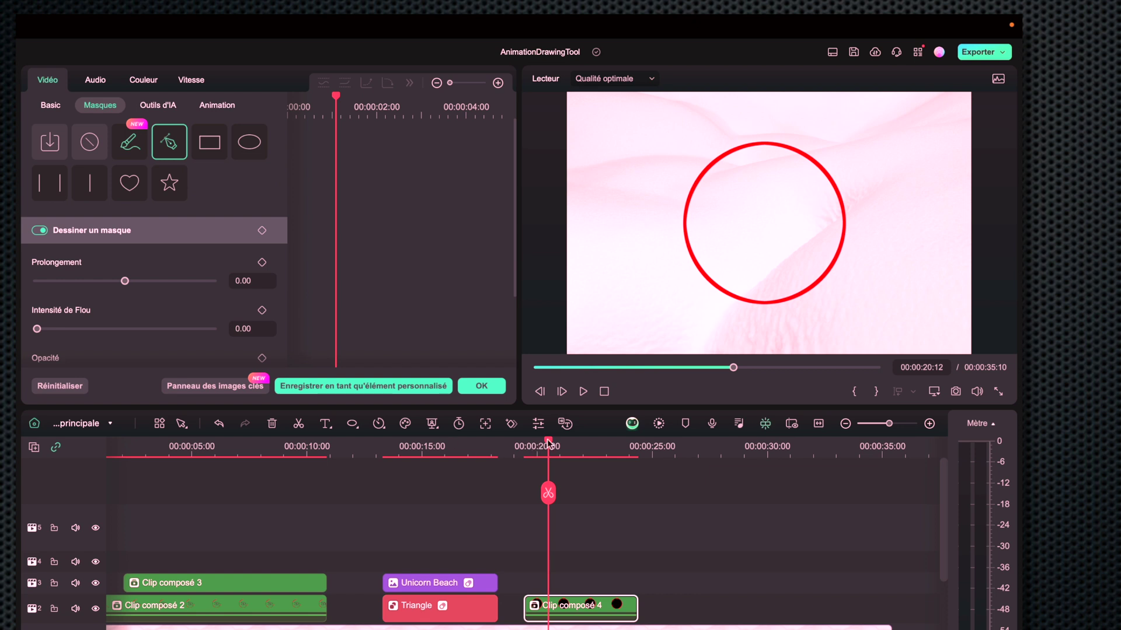
pyautogui.moveTo(549, 444); pyautogui.dragTo(524, 447)
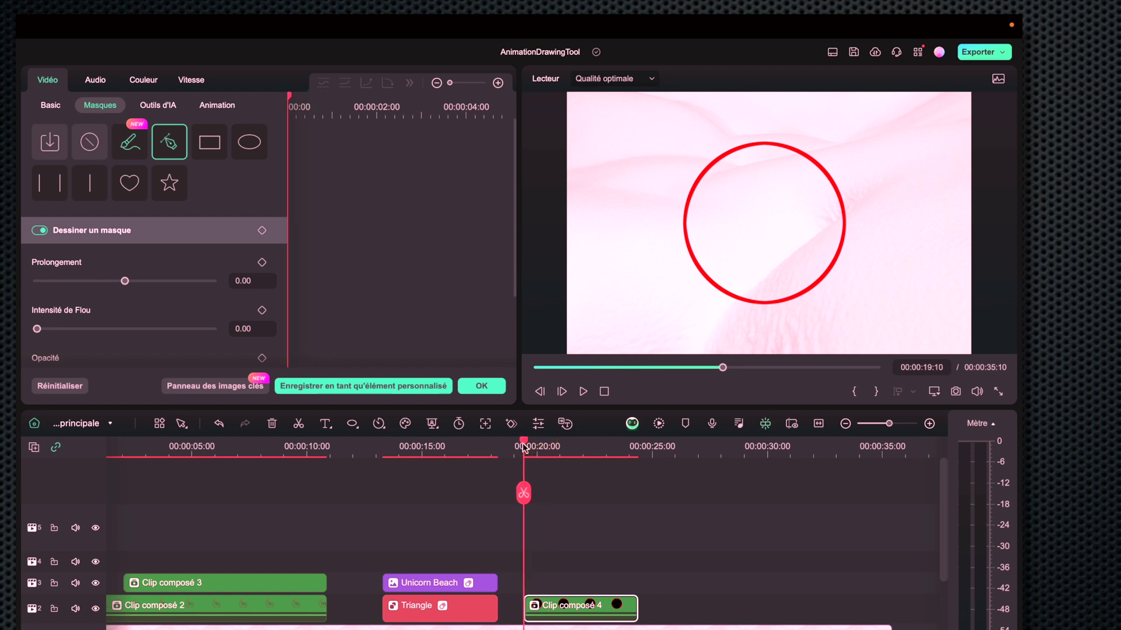
pyautogui.click(763, 223)
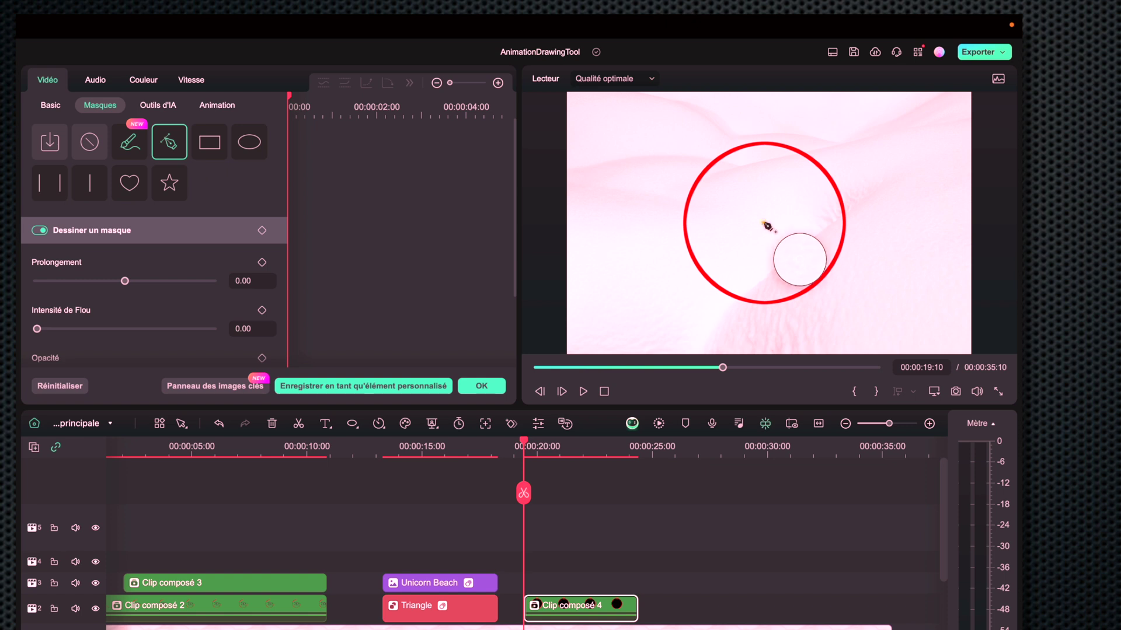
pyautogui.click(885, 226)
pyautogui.click(884, 238)
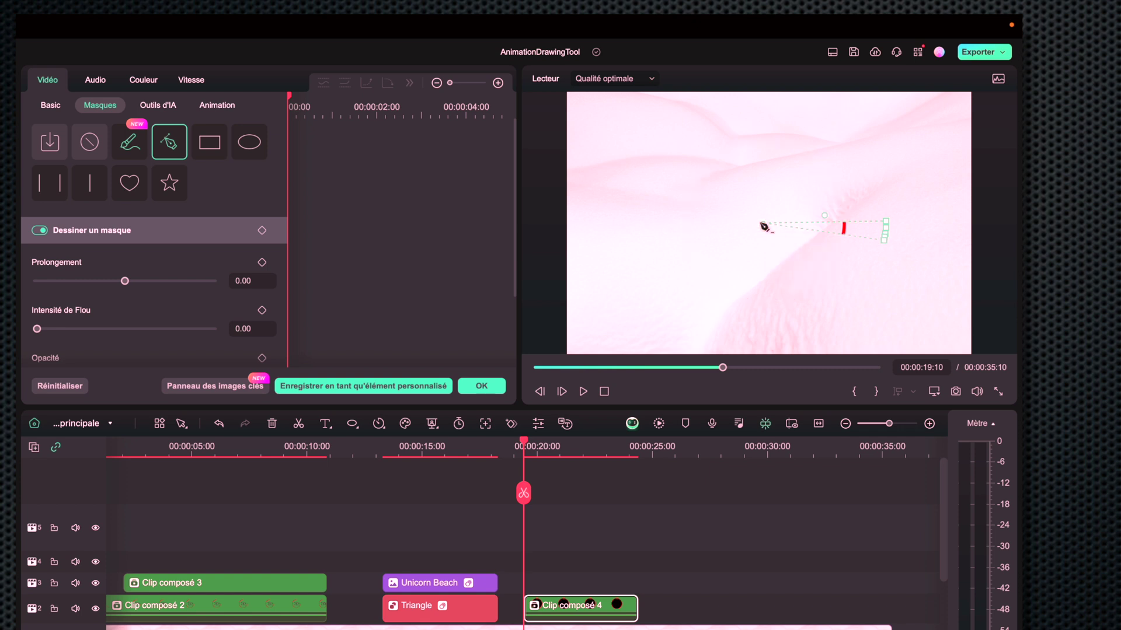
# Set the drawn mask's blur intensity (Intensité de Flou) to 43.56 and keyframe the mask at 00:00:19:10
pyautogui.moveTo(37, 330); pyautogui.dragTo(114, 331)
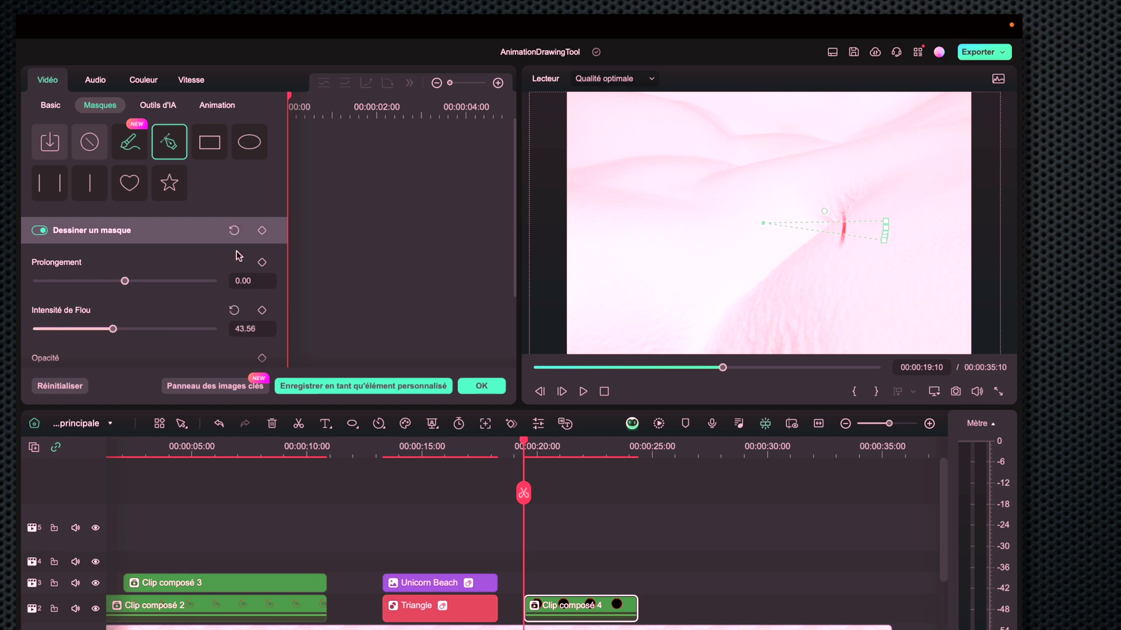
pyautogui.click(262, 232)
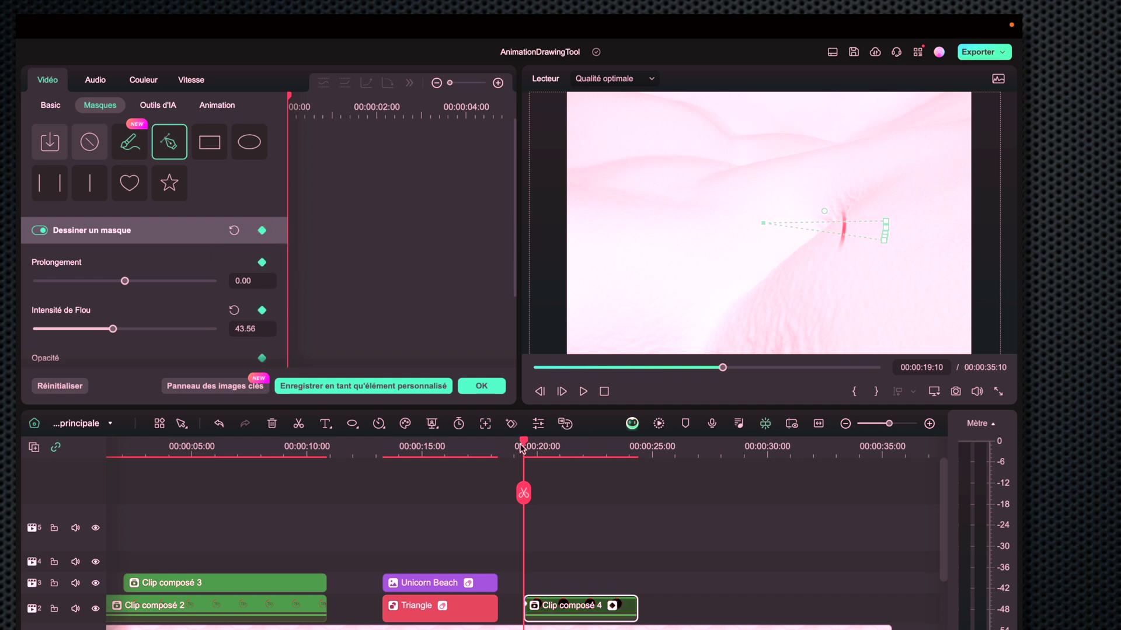
# Reshape the drawn mask at 00:00:19:24, adding and moving points so it covers the circle's lower-right quarter
pyautogui.moveTo(523, 441); pyautogui.dragTo(536, 444)
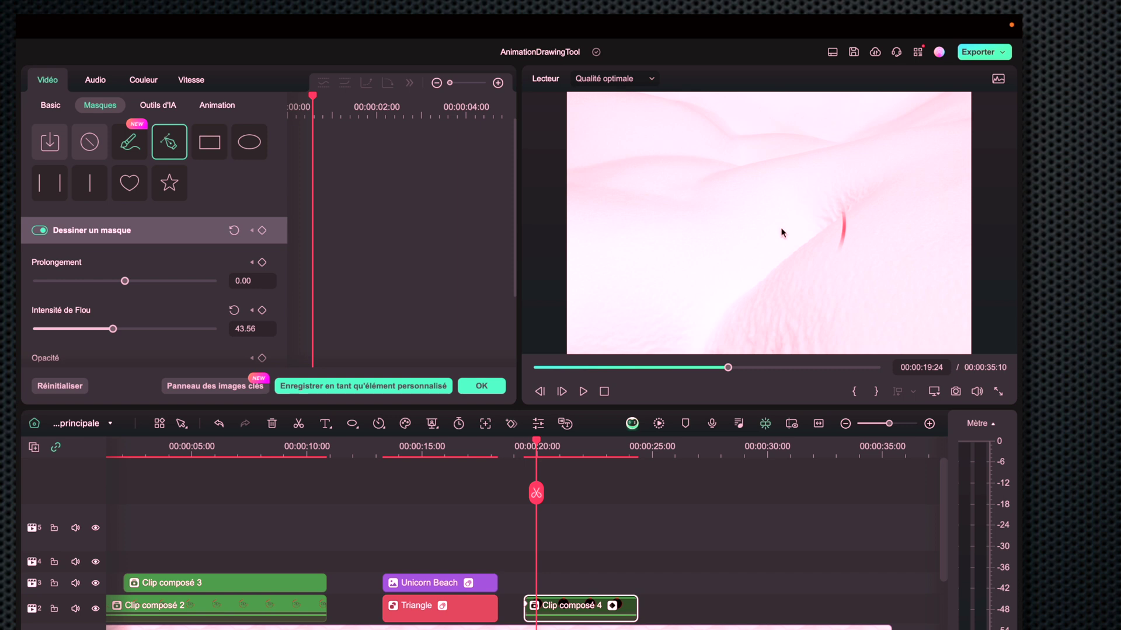
pyautogui.click(763, 223)
pyautogui.moveTo(885, 222); pyautogui.dragTo(883, 243)
pyautogui.click(838, 330)
pyautogui.click(756, 331)
pyautogui.click(891, 288)
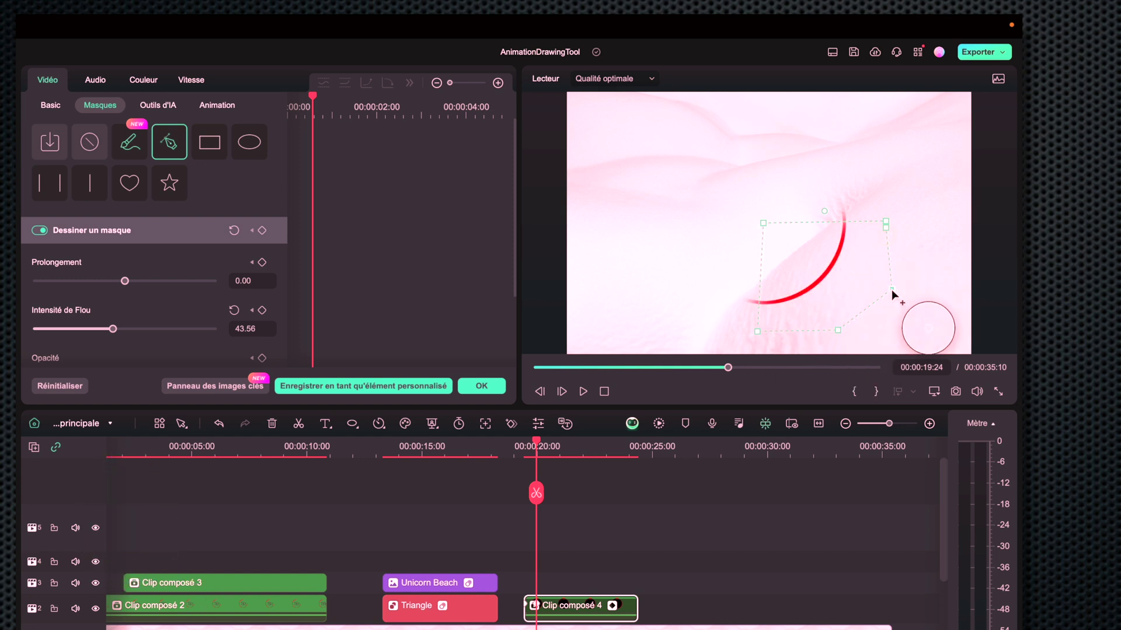
pyautogui.click(915, 252)
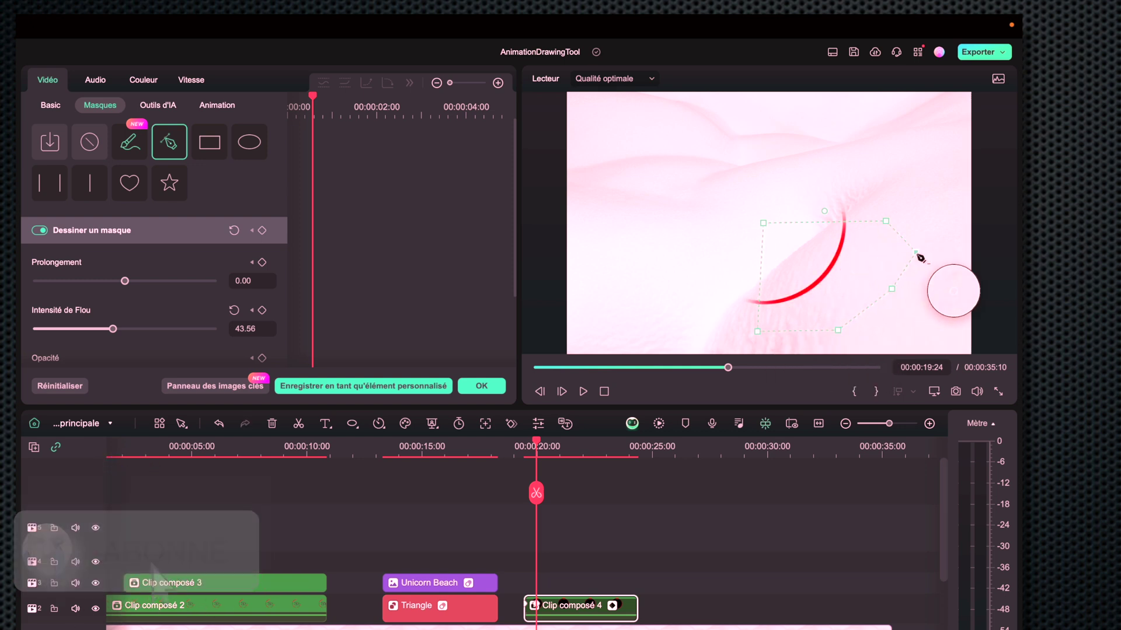
pyautogui.moveTo(758, 331); pyautogui.dragTo(761, 339)
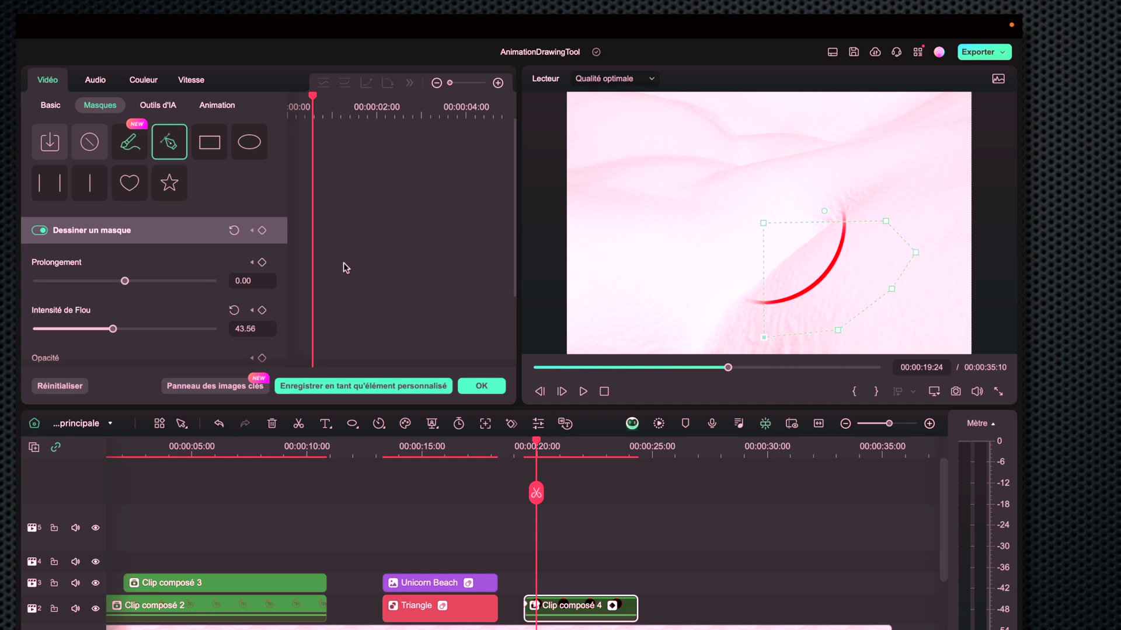
# Set the mask's blur intensity to 8.71 and keyframe the mask at 00:00:19:24
pyautogui.moveTo(112, 329); pyautogui.dragTo(52, 329)
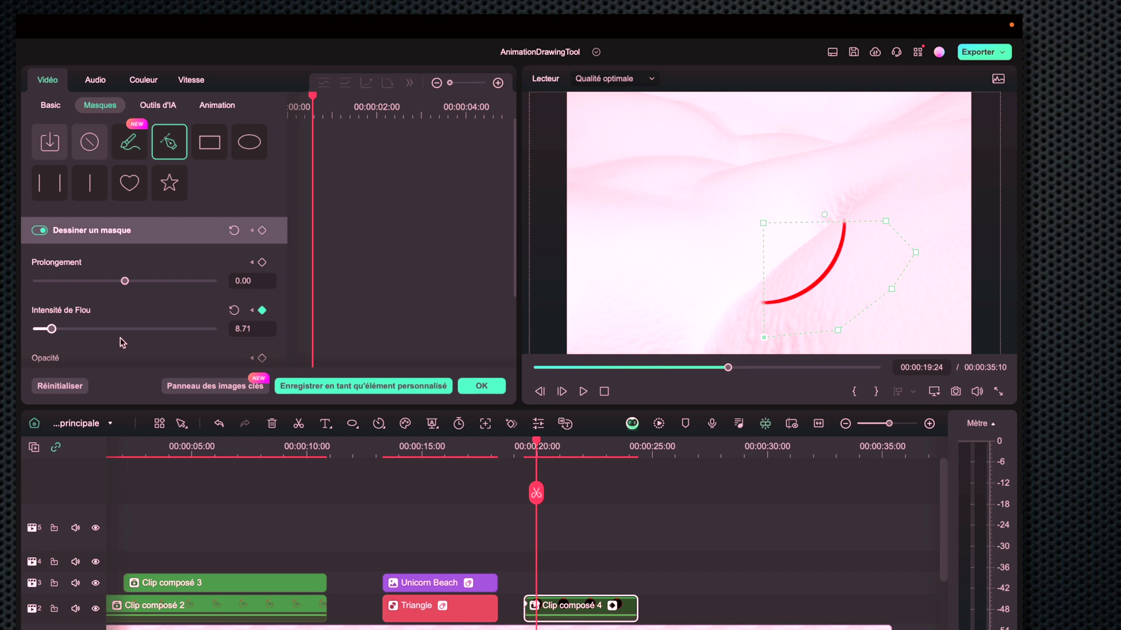
pyautogui.click(261, 231)
# Extend the drawn mask over the circle's lower half at 00:00:20:10 and keyframe it there
pyautogui.moveTo(538, 444); pyautogui.dragTo(547, 443)
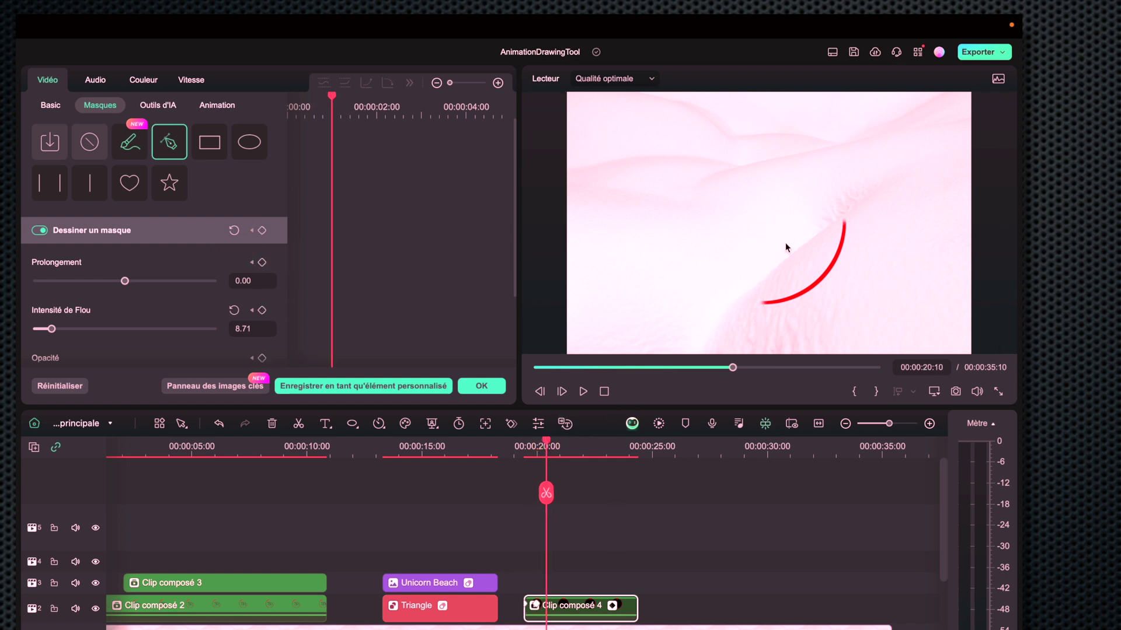
pyautogui.click(786, 243)
pyautogui.moveTo(628, 274); pyautogui.dragTo(839, 375)
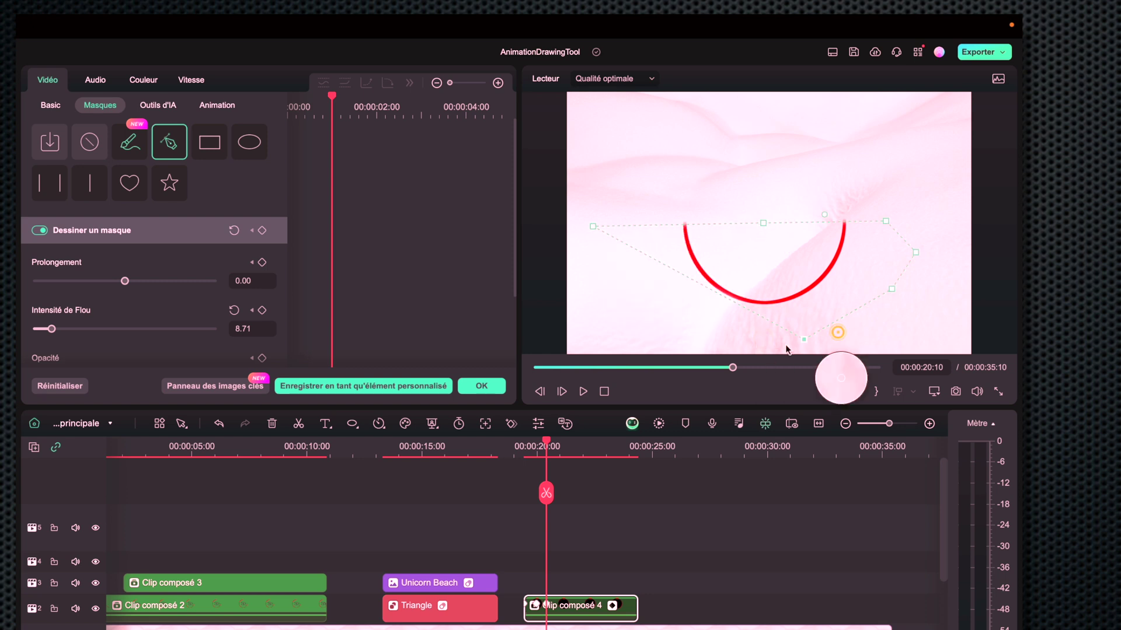
pyautogui.moveTo(915, 252); pyautogui.dragTo(875, 325)
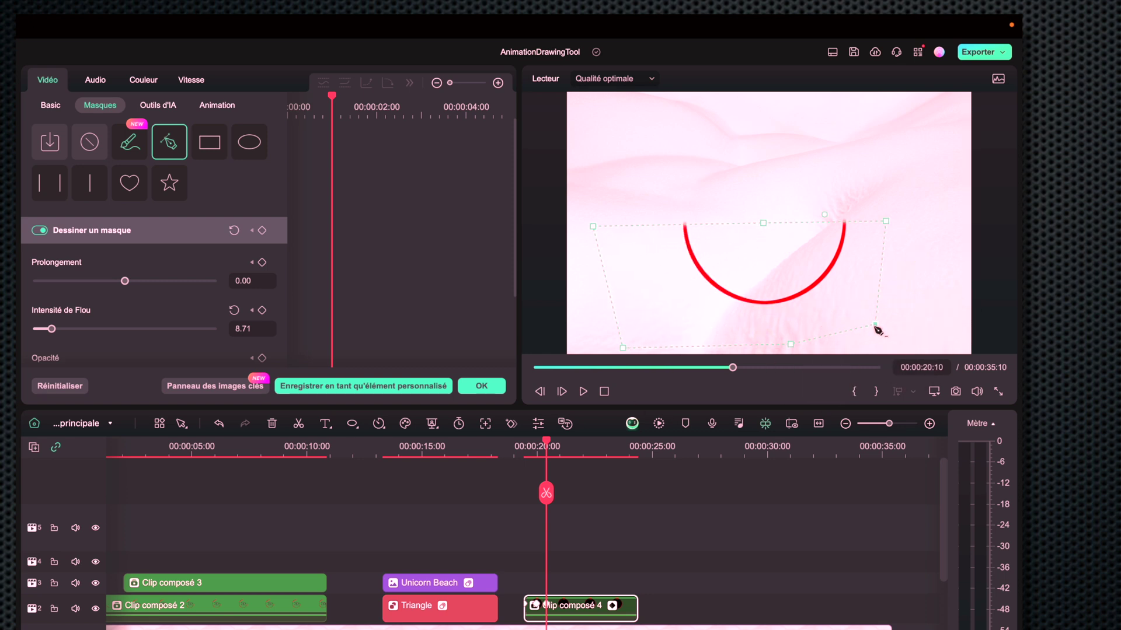
pyautogui.click(262, 231)
# Reshape the drawn mask at 00:00:20:21 and play back the circle animation from 00:00:19:07
pyautogui.moveTo(546, 444); pyautogui.dragTo(556, 443)
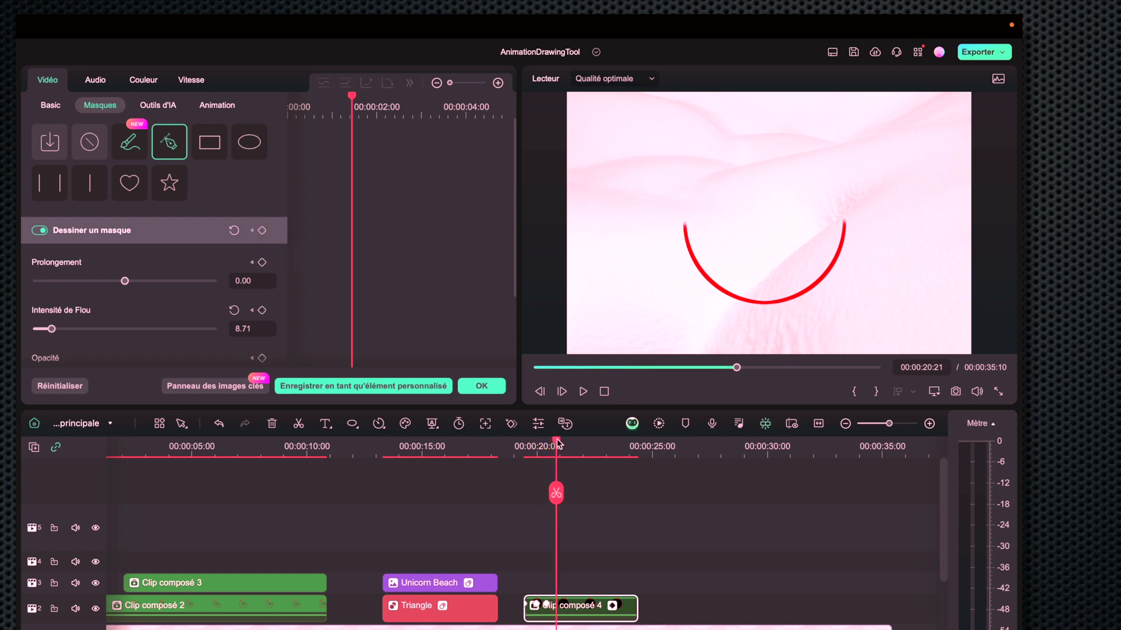
pyautogui.moveTo(778, 248); pyautogui.dragTo(805, 361)
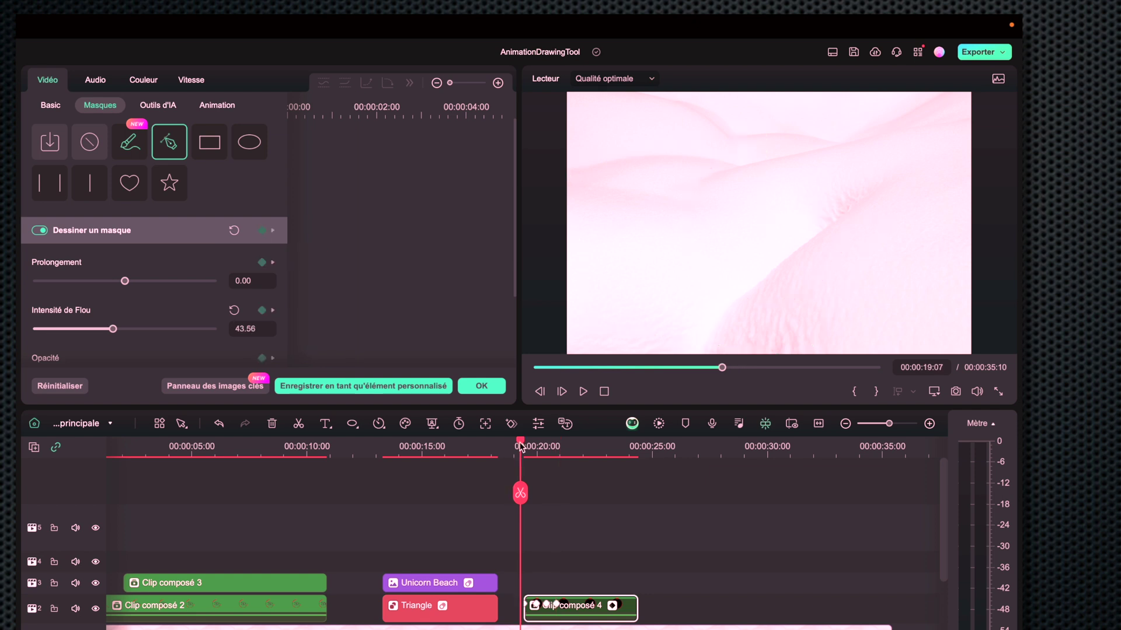
pyautogui.press('space')
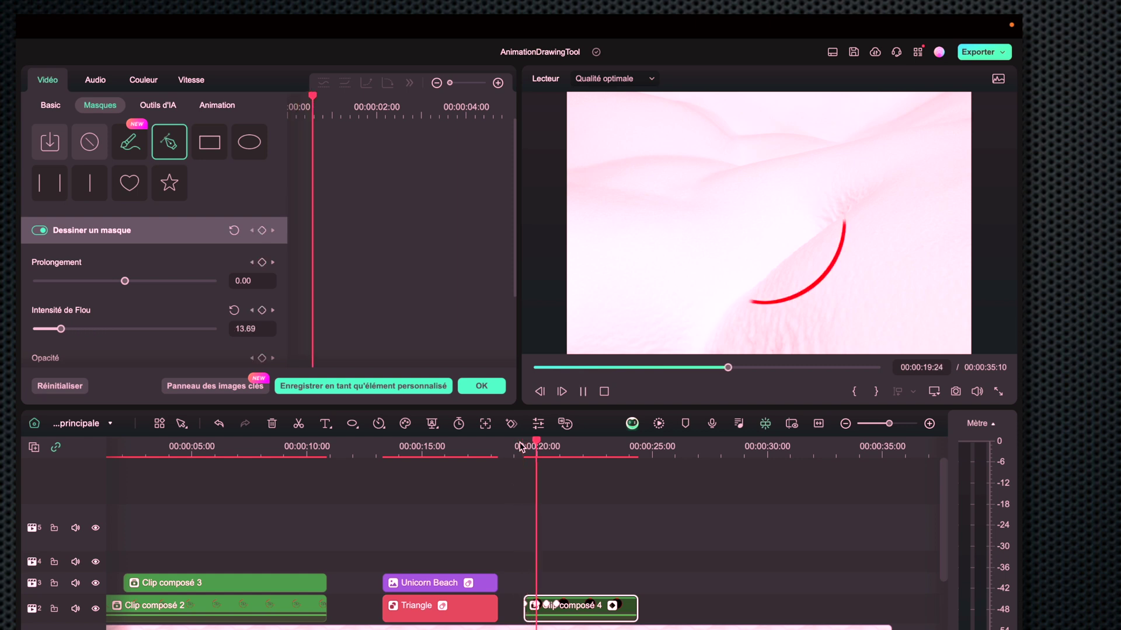
# Move the circle clip's last three mask keyframes slightly earlier on the timeline and play back the reveal animation
pyautogui.press('space')
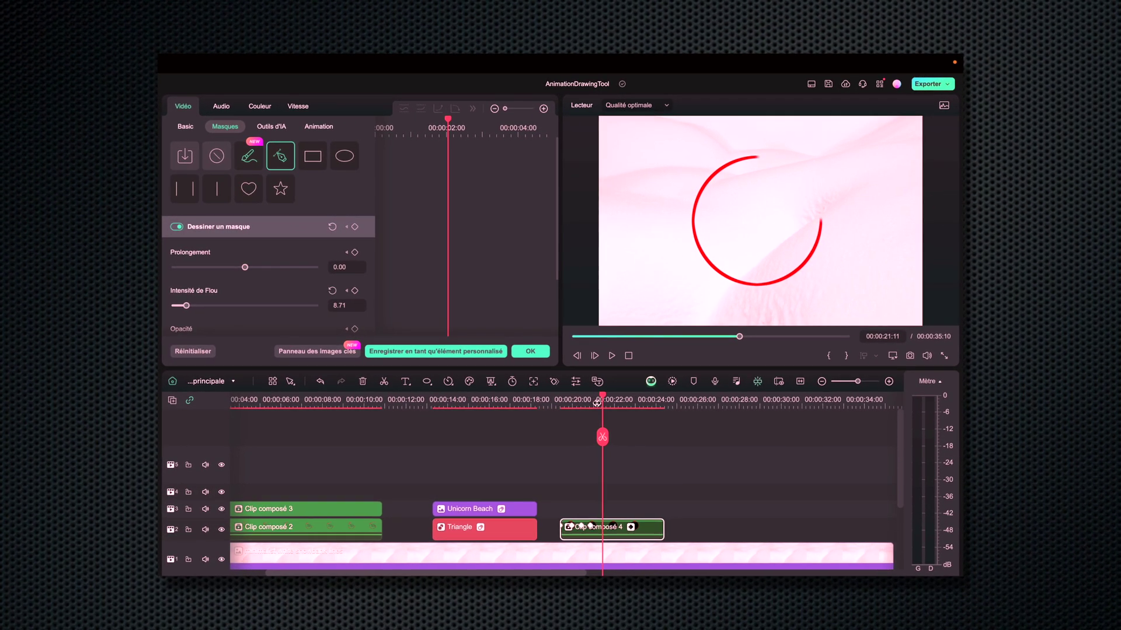
pyautogui.scroll(8, 726, 407)
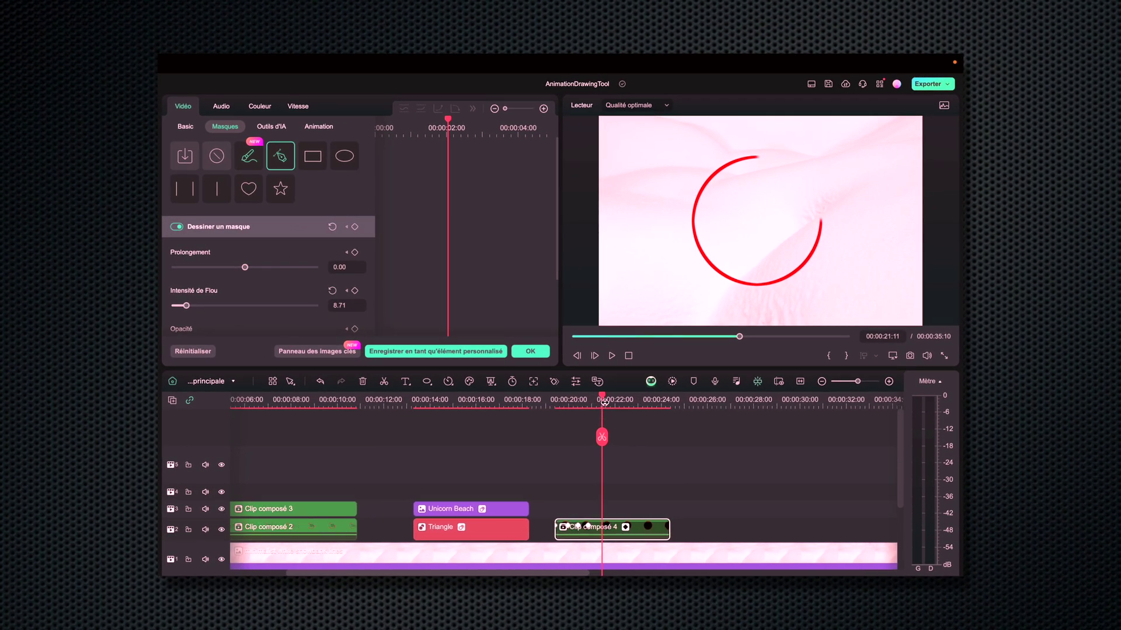
pyautogui.scroll(5, 727, 400)
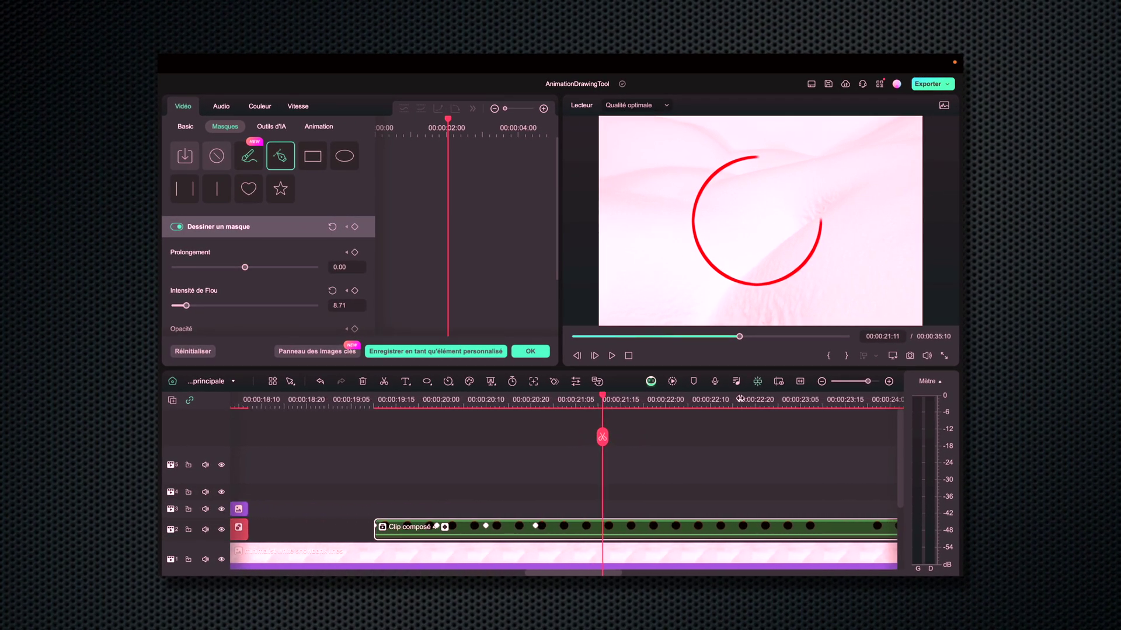
pyautogui.scroll(3, 752, 398)
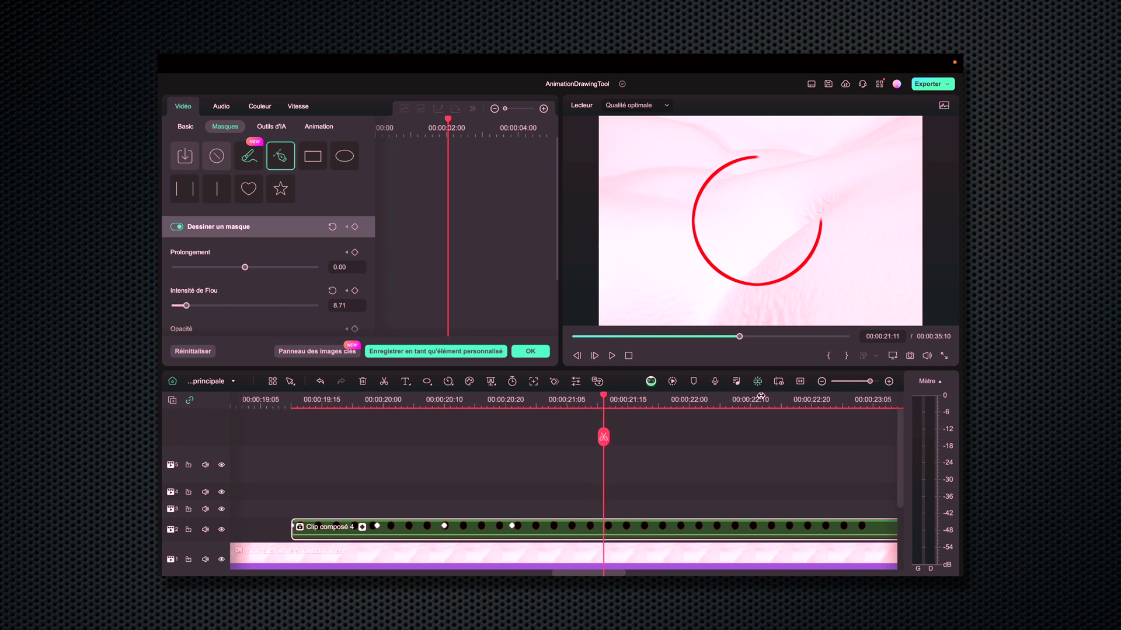
pyautogui.click(377, 527)
pyautogui.click(360, 527)
pyautogui.click(444, 526)
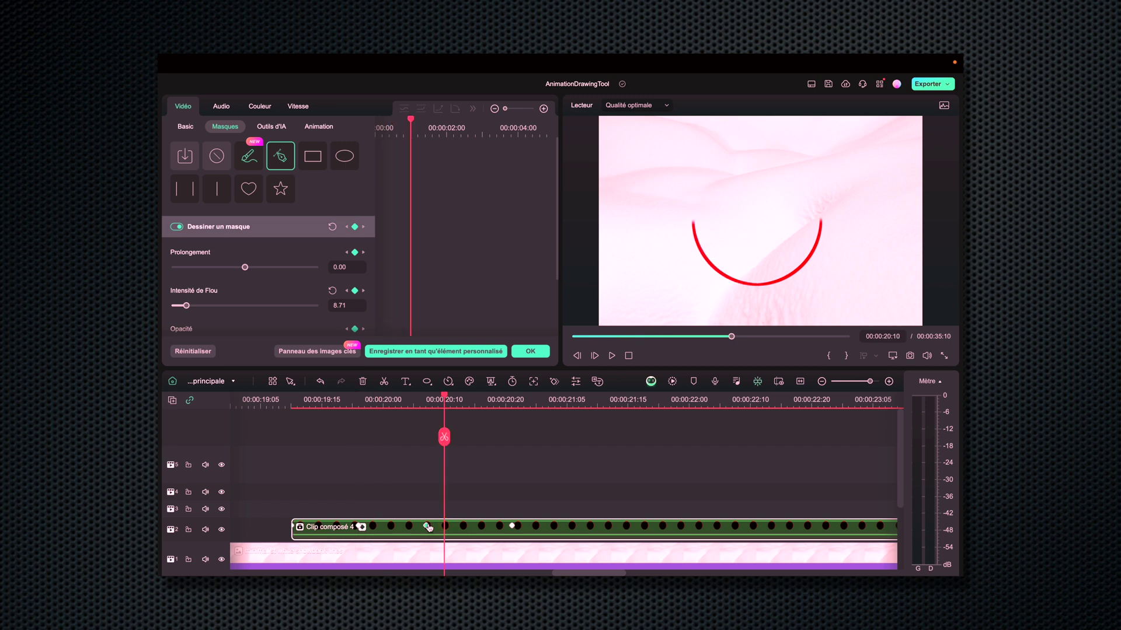
pyautogui.click(498, 526)
pyautogui.press('space')
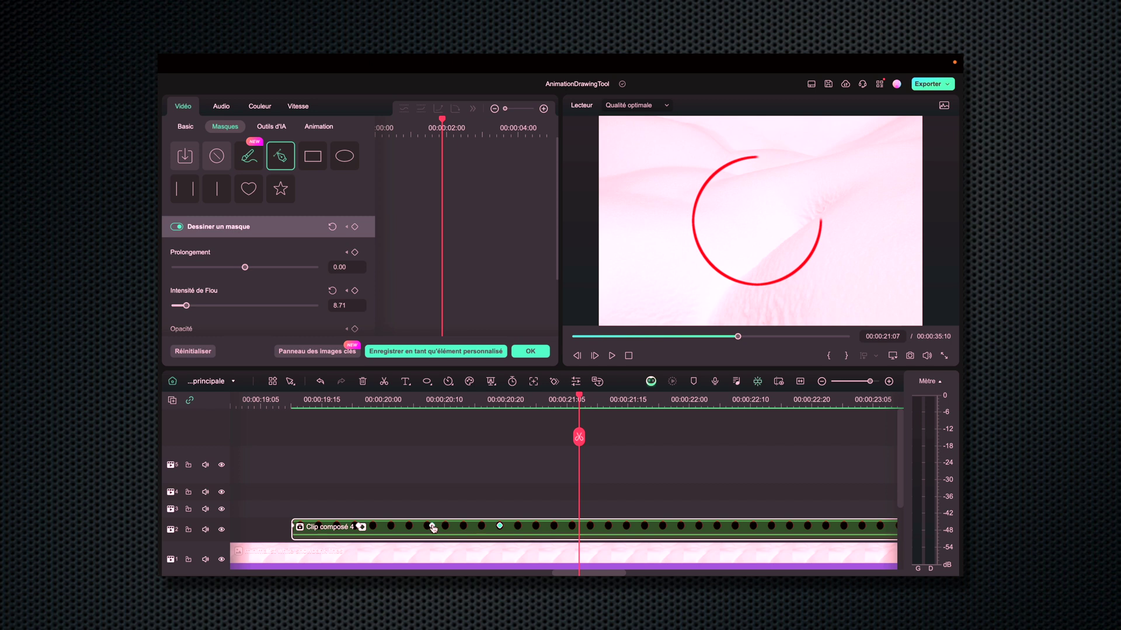
# Add a quick text title reading "75%" at 00:00:21:07, set in Agency FB at size 150 and coloured black
pyautogui.click(405, 382)
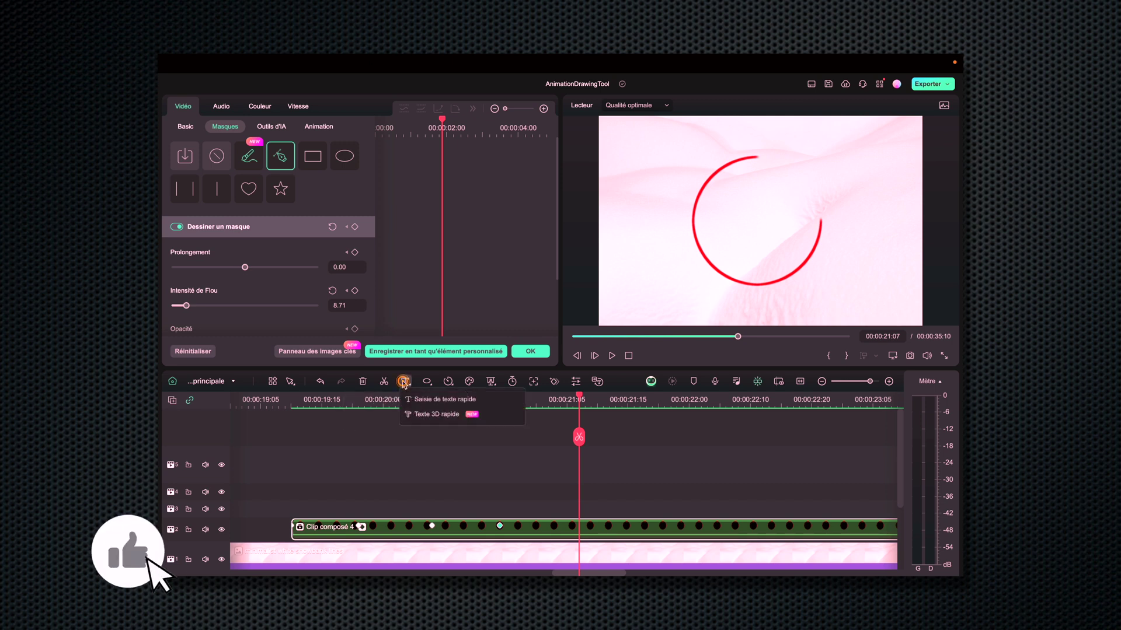
pyautogui.click(435, 398)
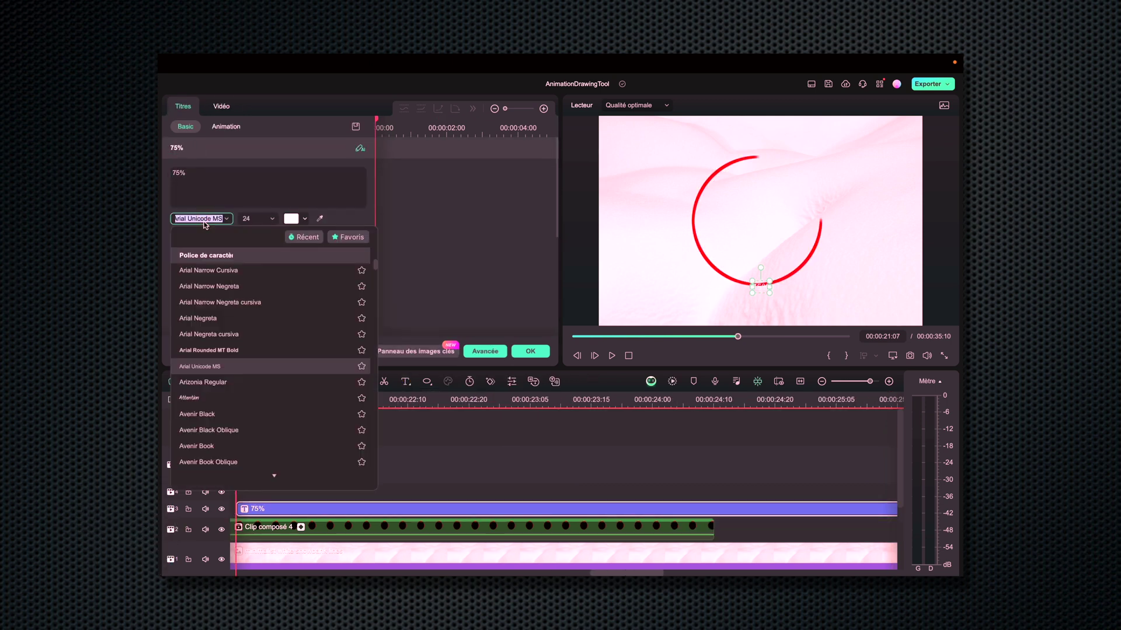
pyautogui.click(220, 365)
pyautogui.click(290, 218)
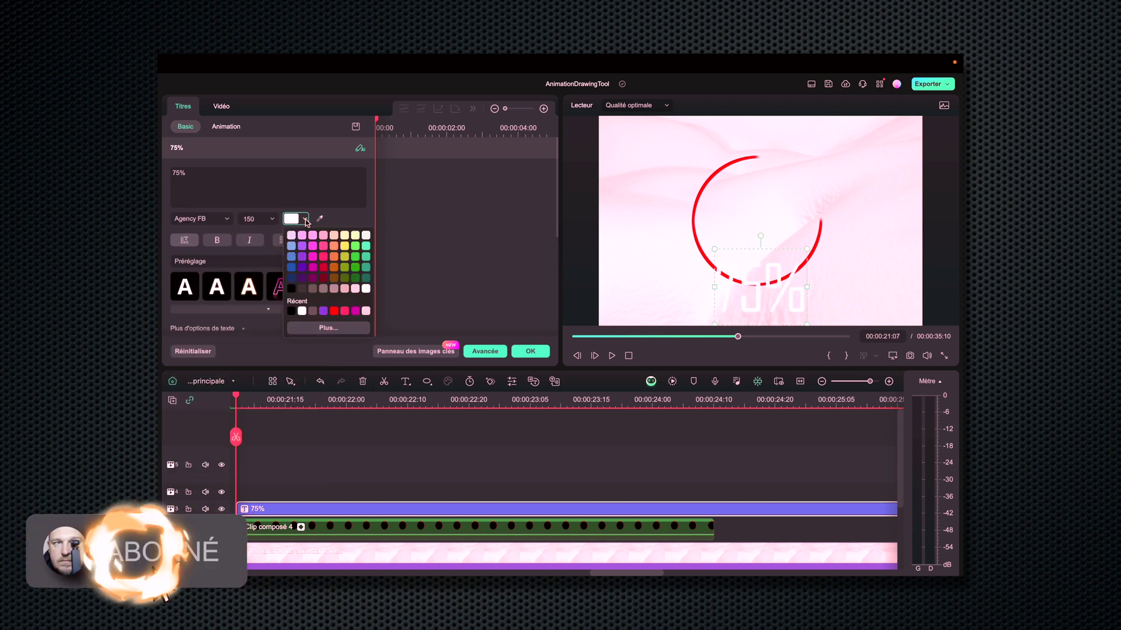
pyautogui.click(290, 300)
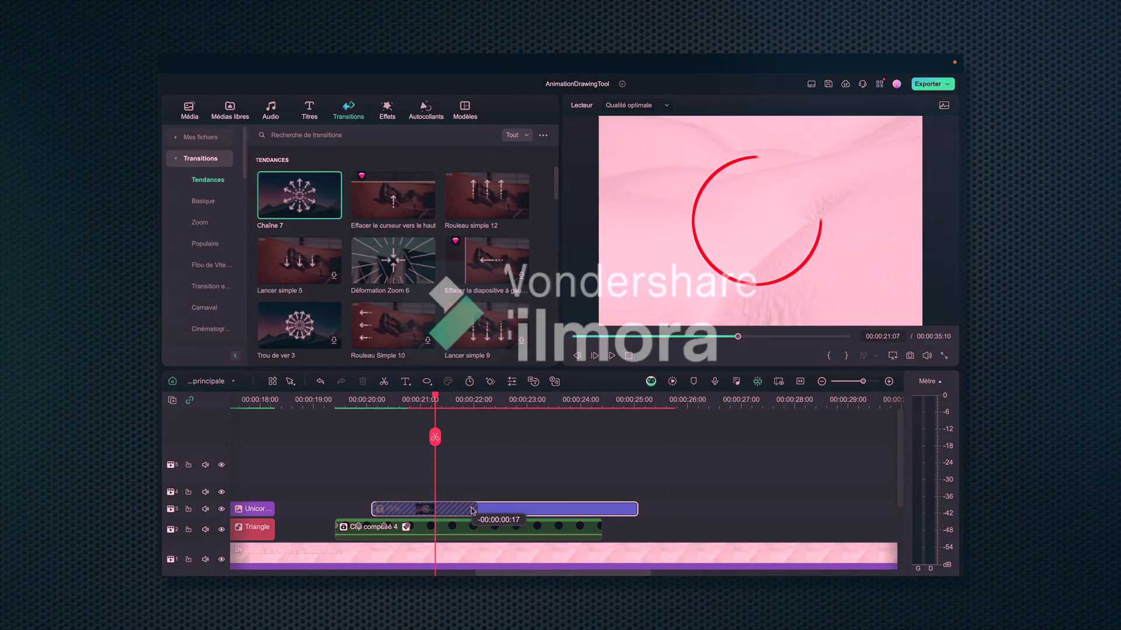